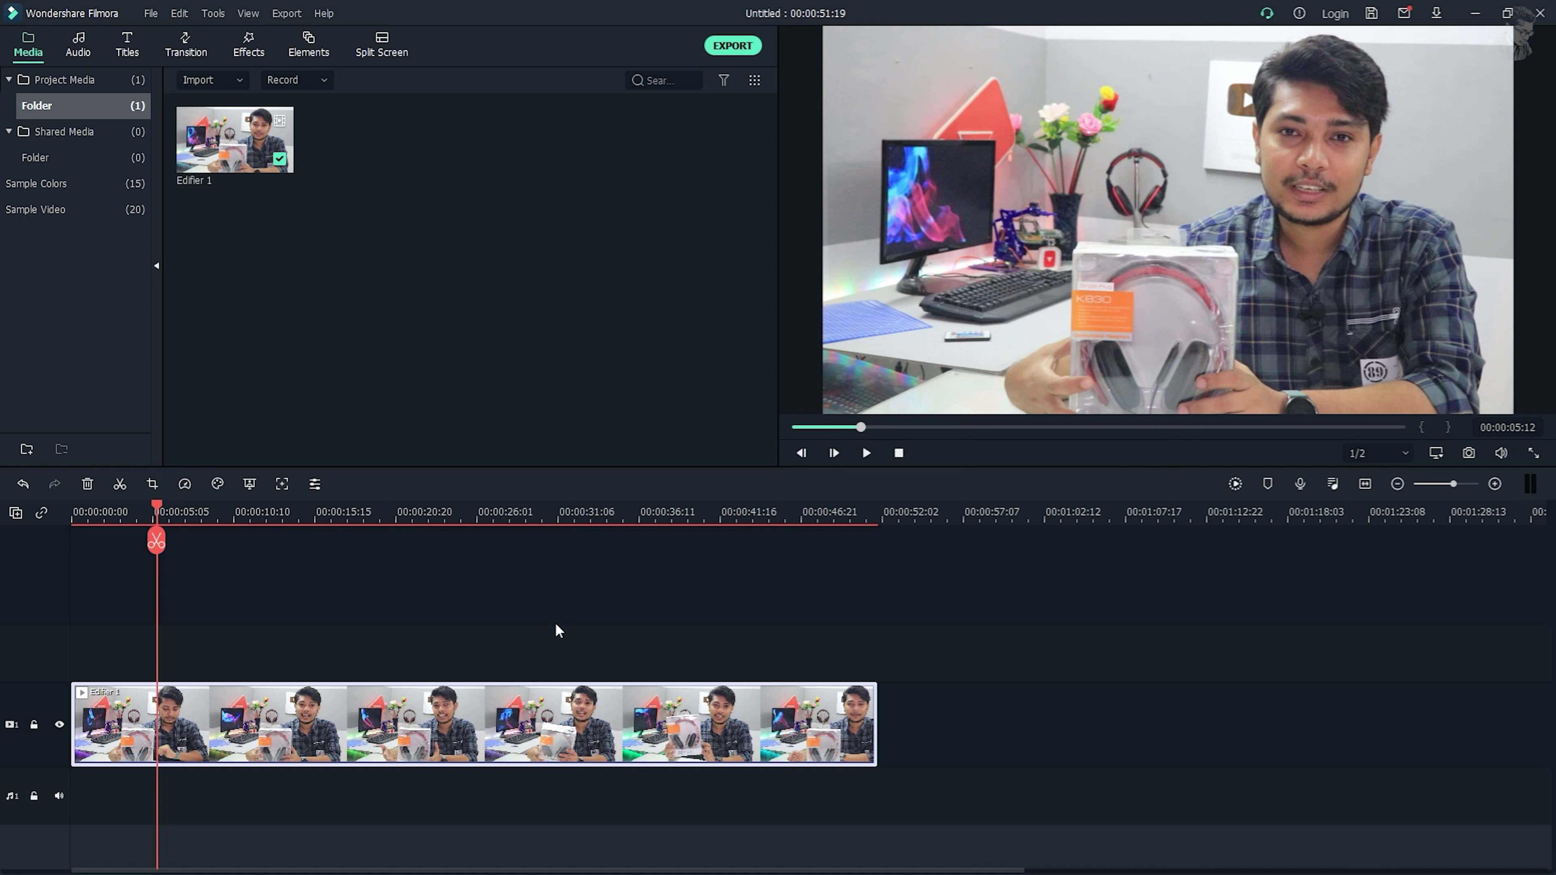
Open the Advanced Color Correction window for the Edifier 1 clip on the timeline.
click(475, 613)
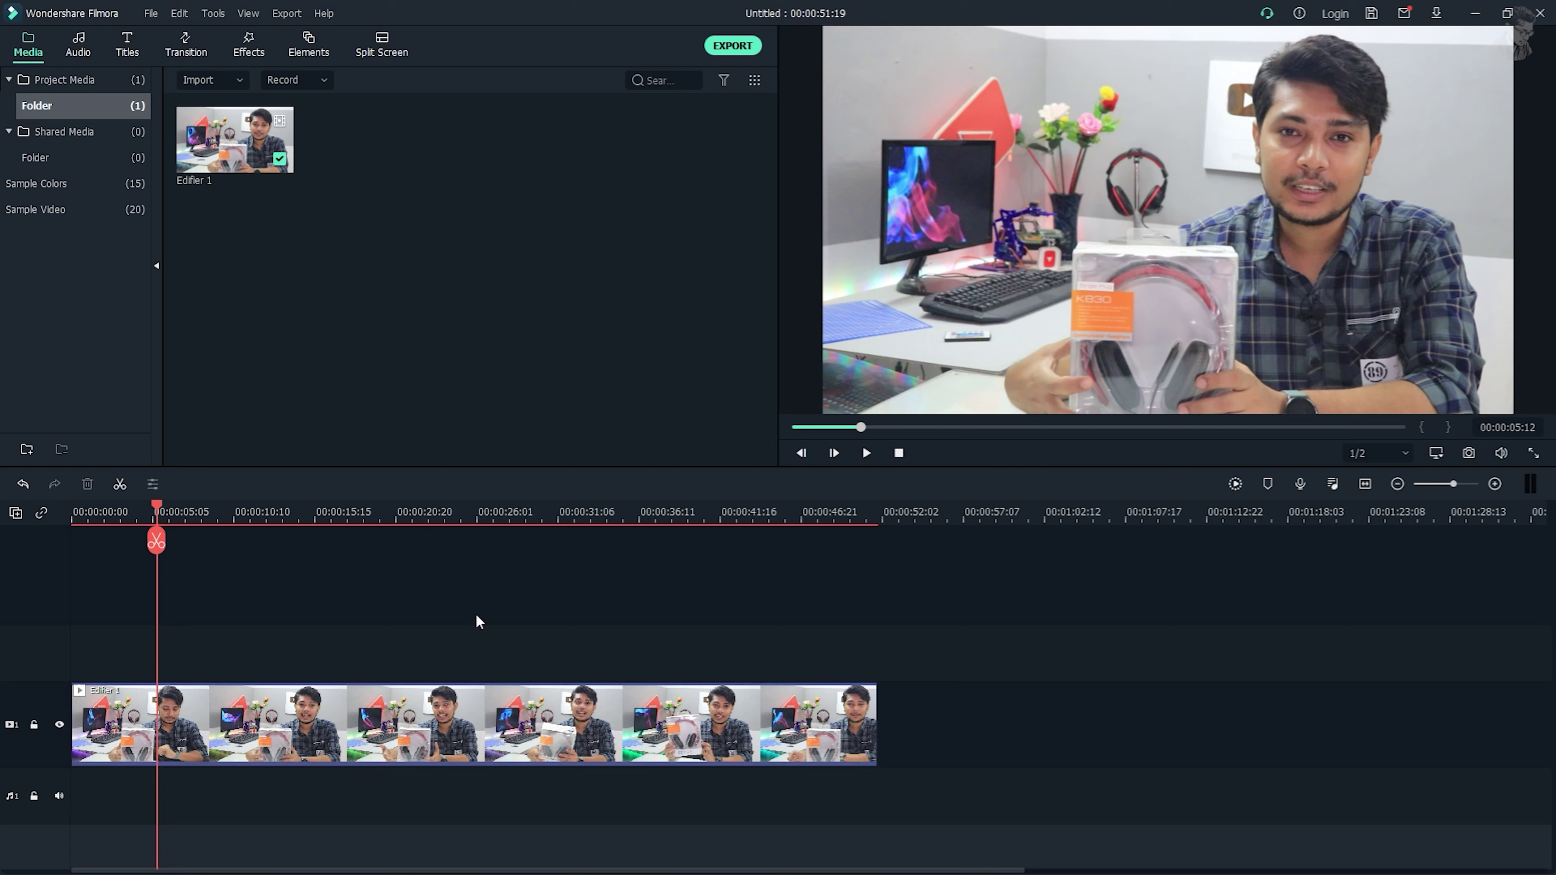
double_click(435, 729)
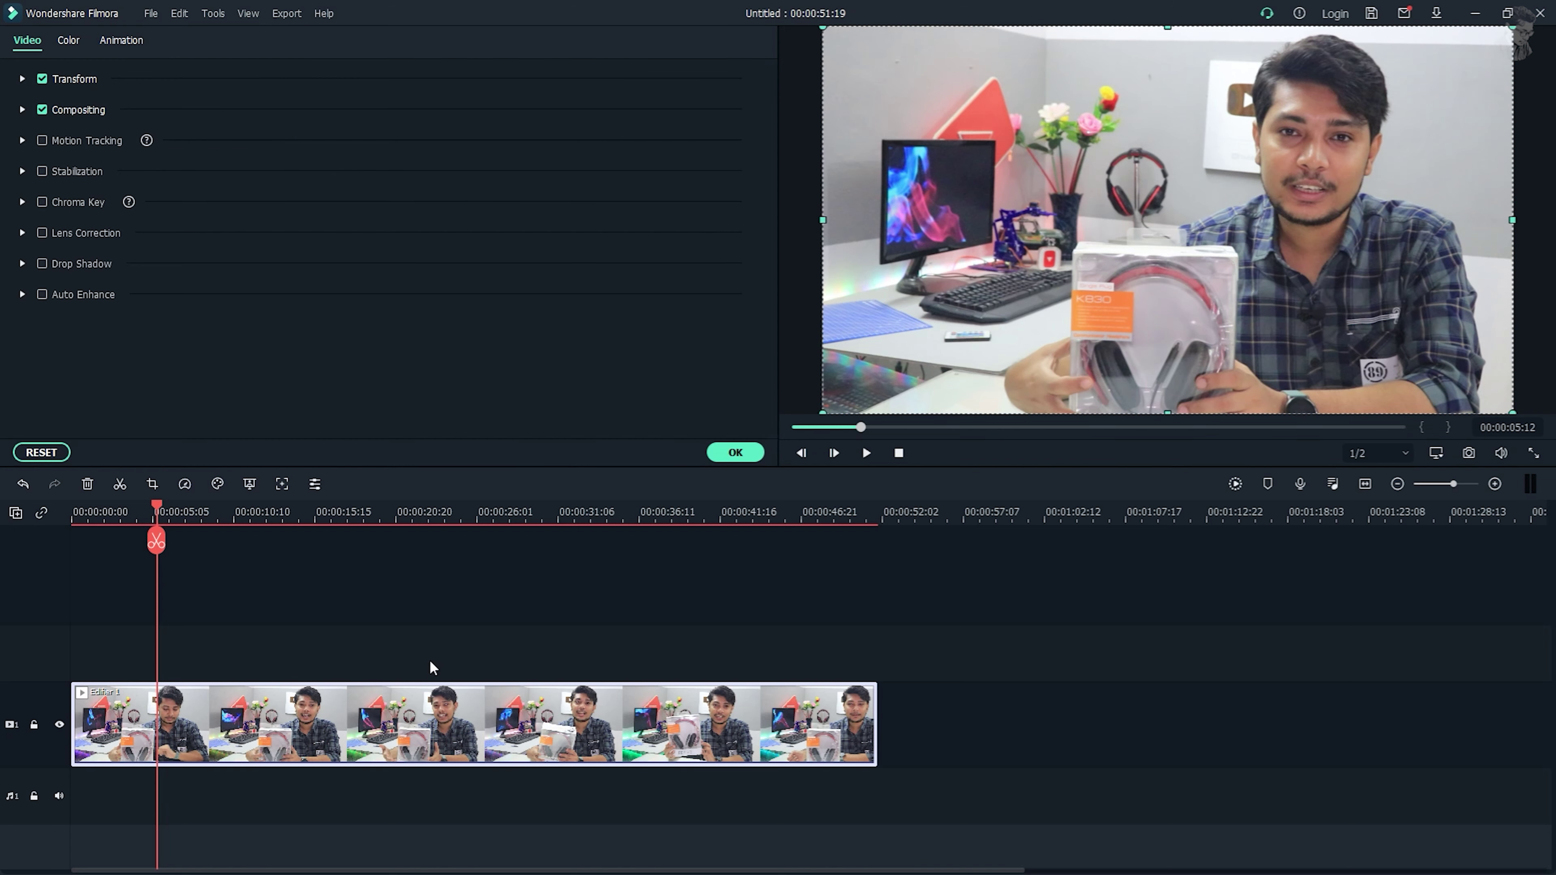
click(65, 40)
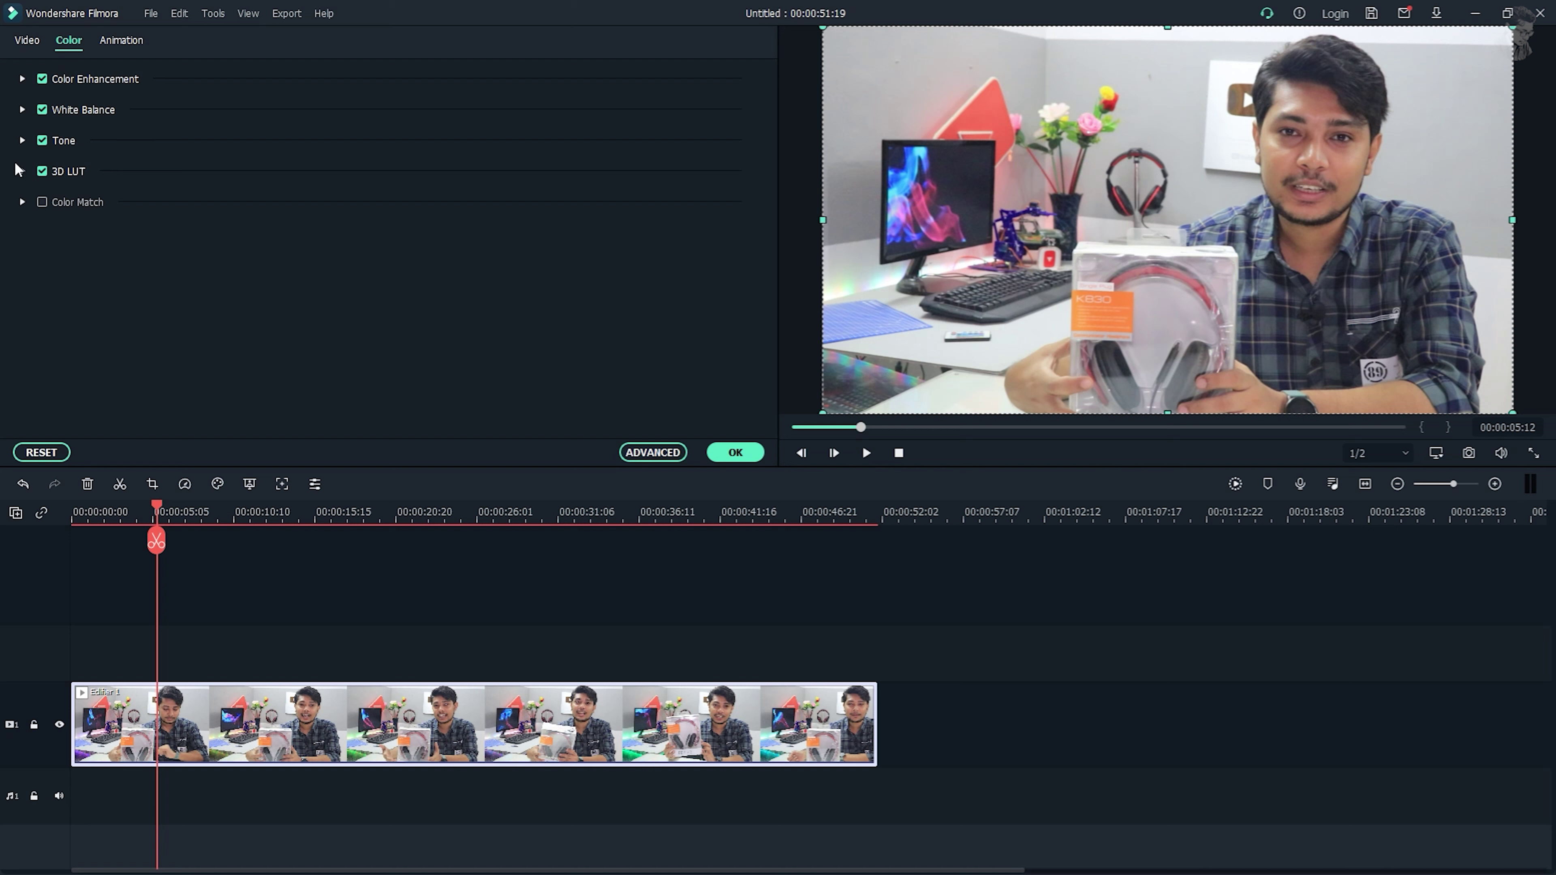
click(644, 452)
click(1214, 143)
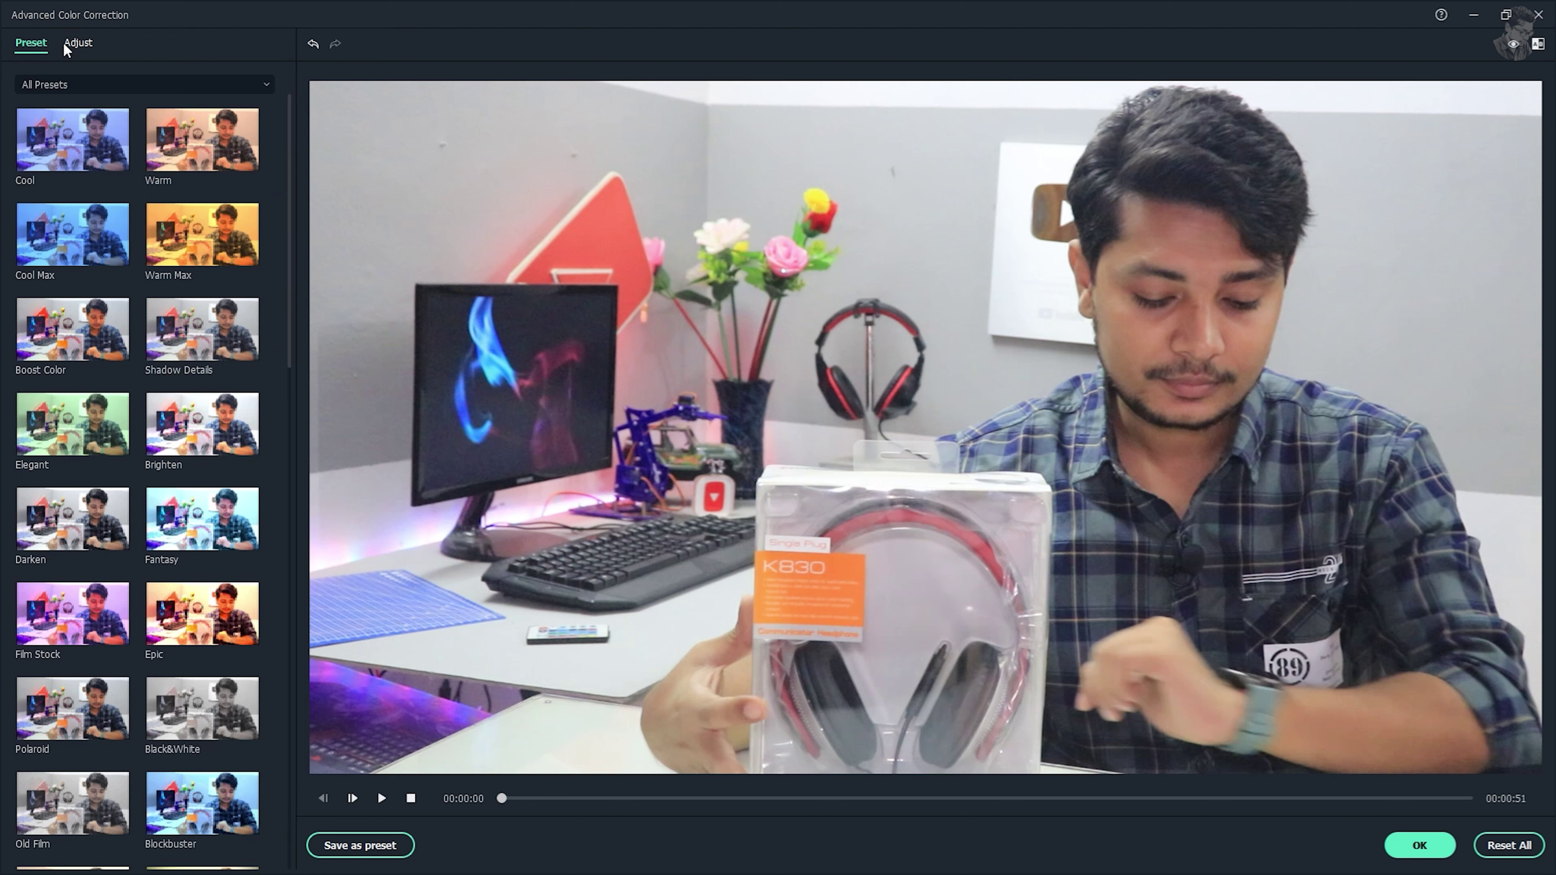
Move the preview to 00:00:05 in the manual color adjustments and apply automatic Color Enhancement.
click(87, 47)
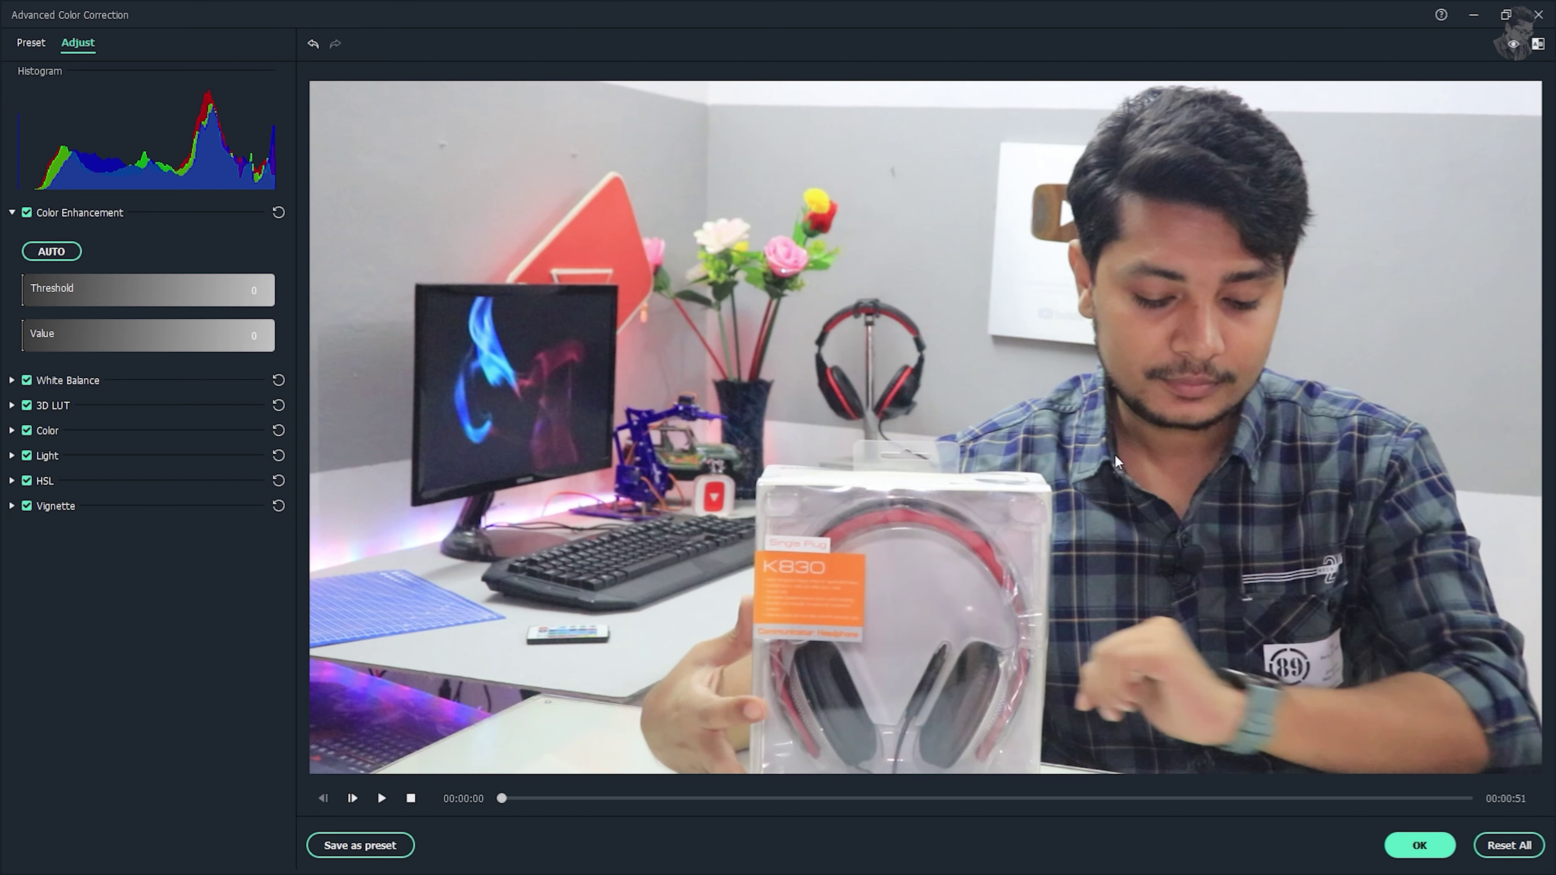
drag(506, 800, 606, 807)
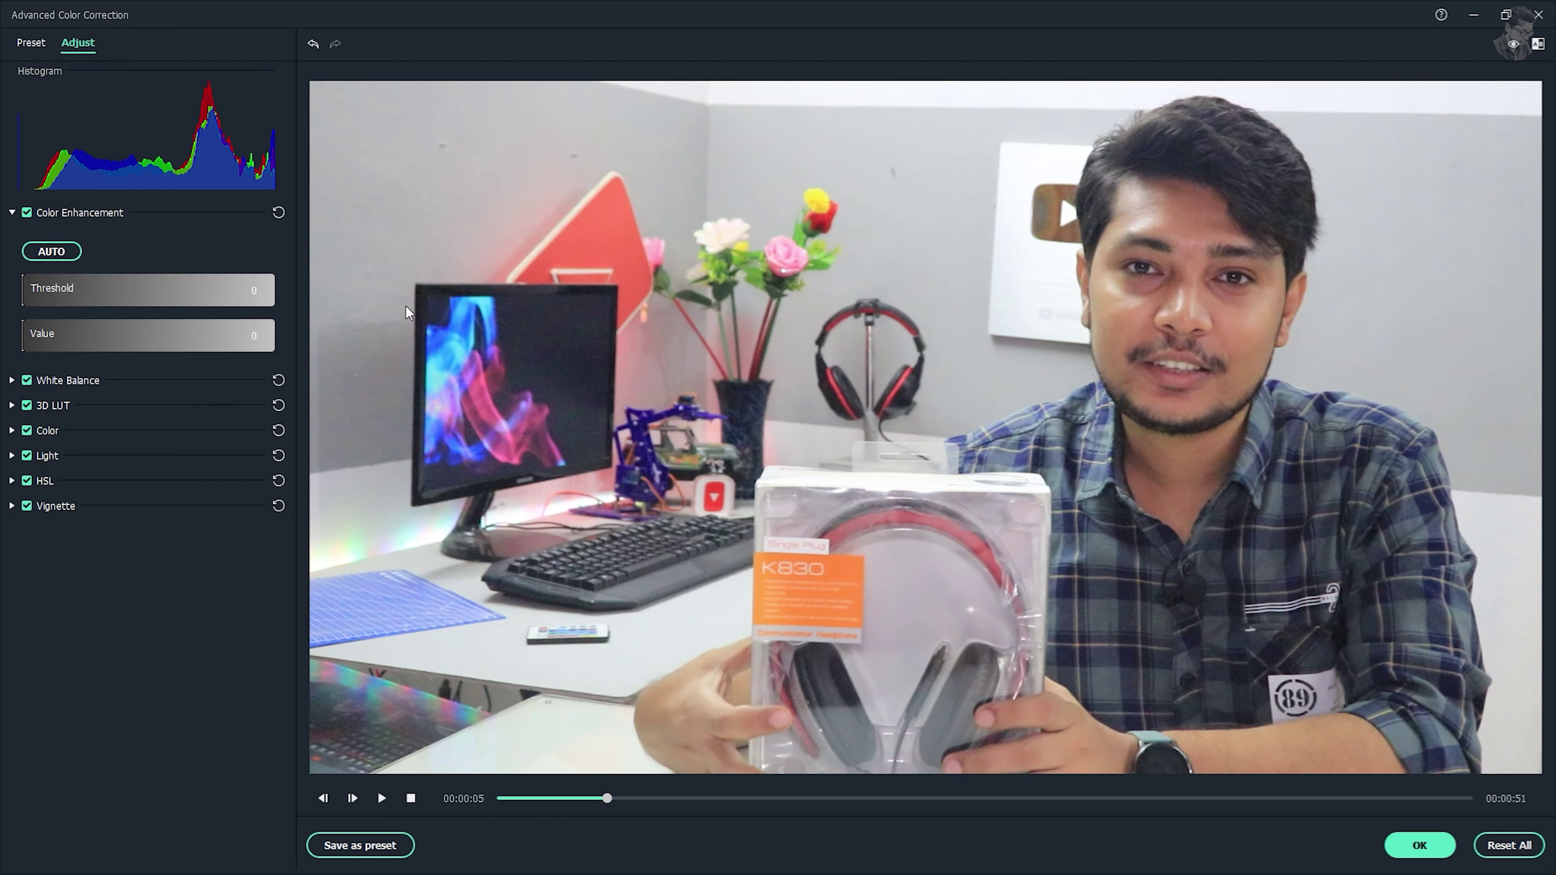
click(60, 262)
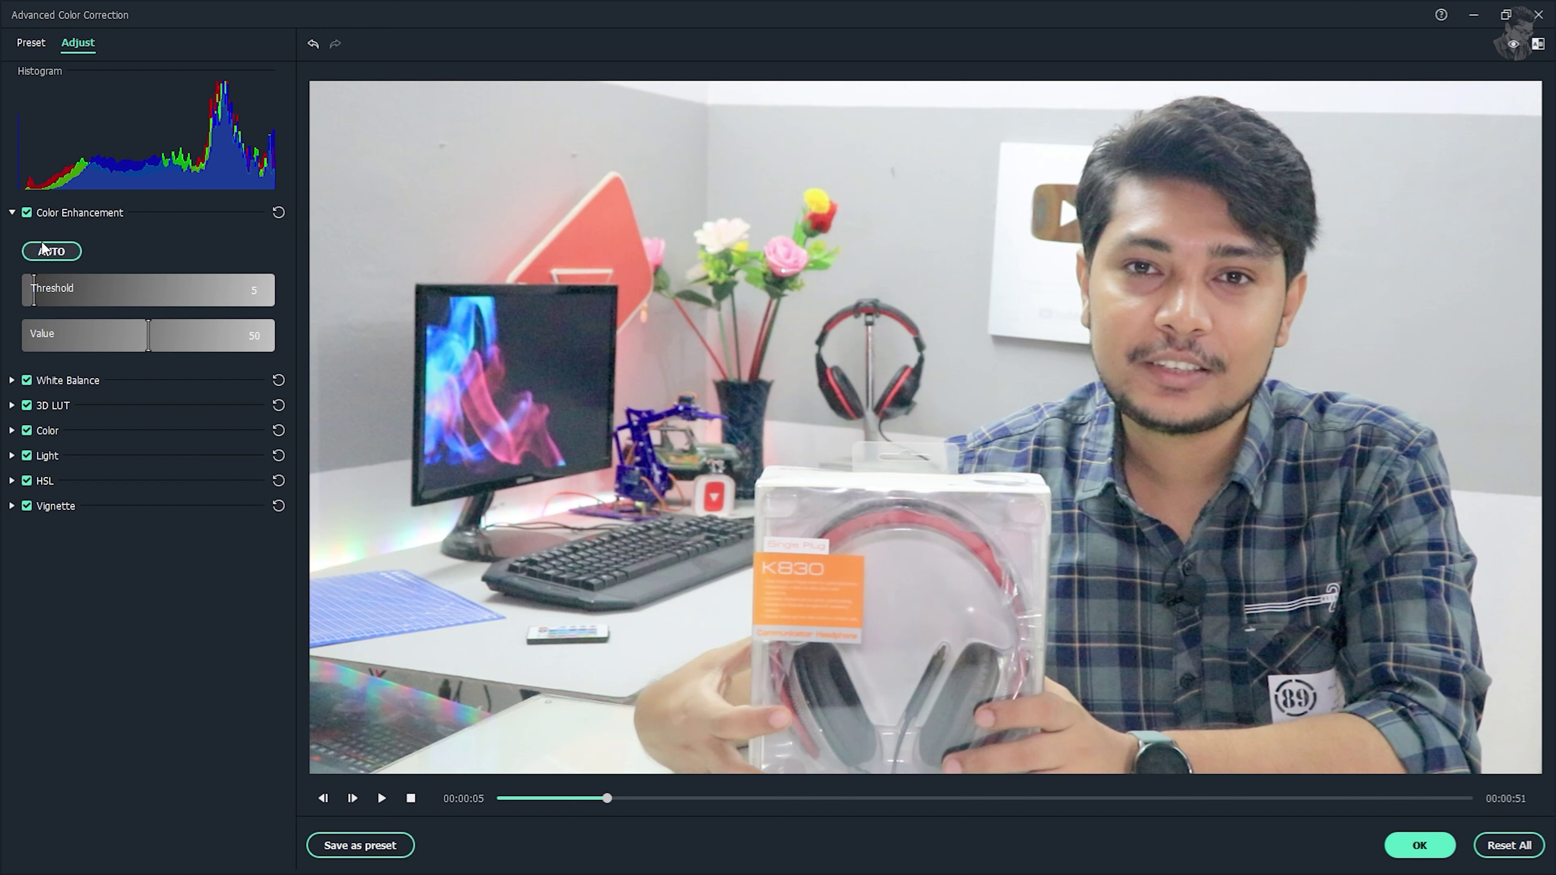
click(11, 214)
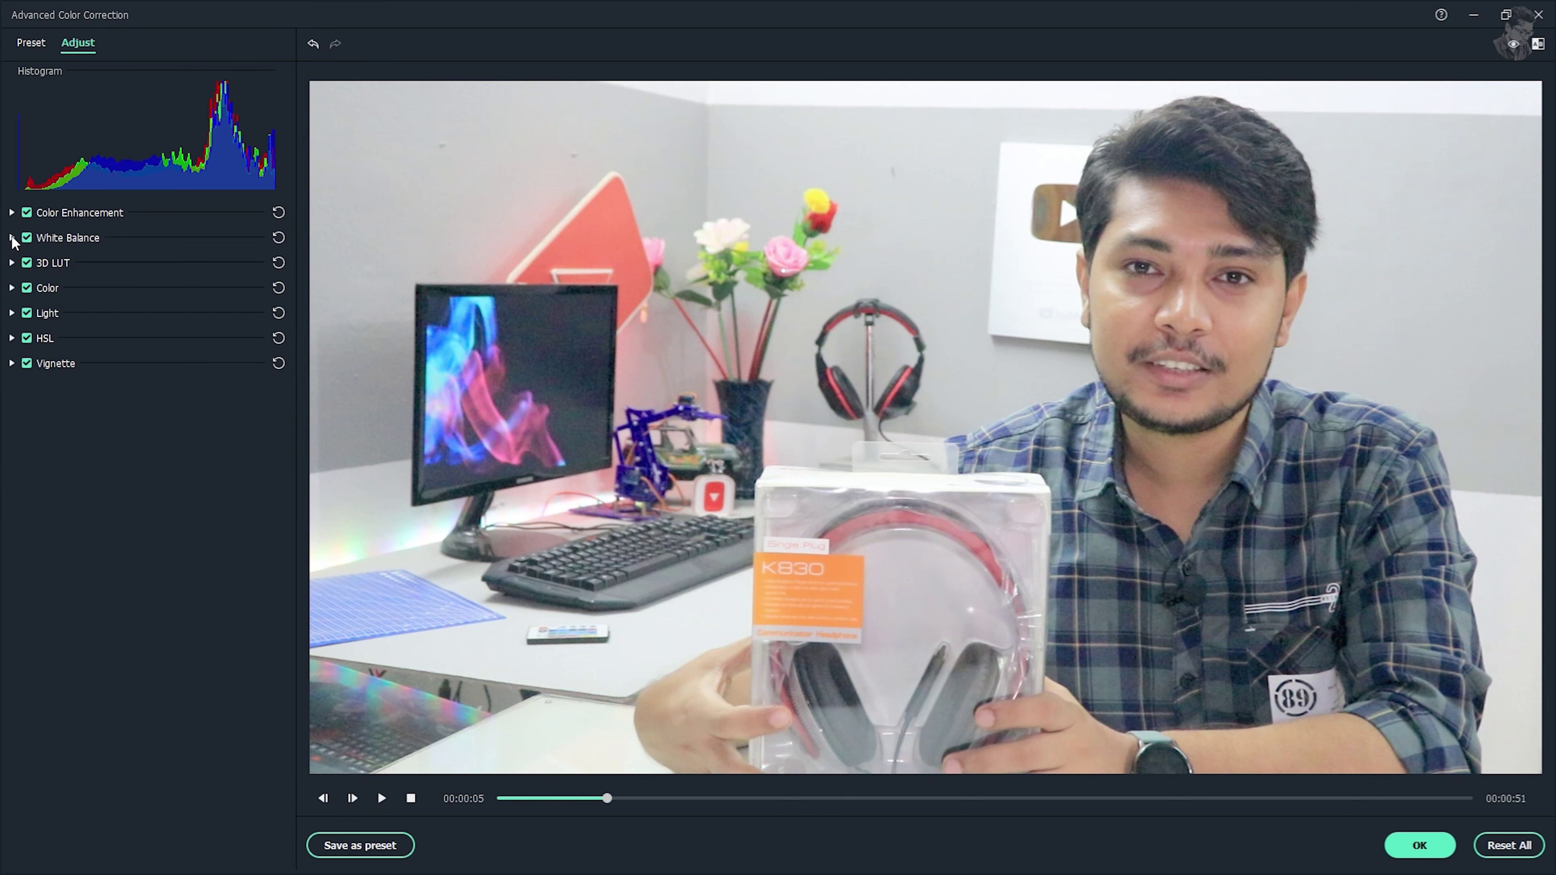
Set the white balance temperature to 2.59 and the tint to 6.80.
click(11, 238)
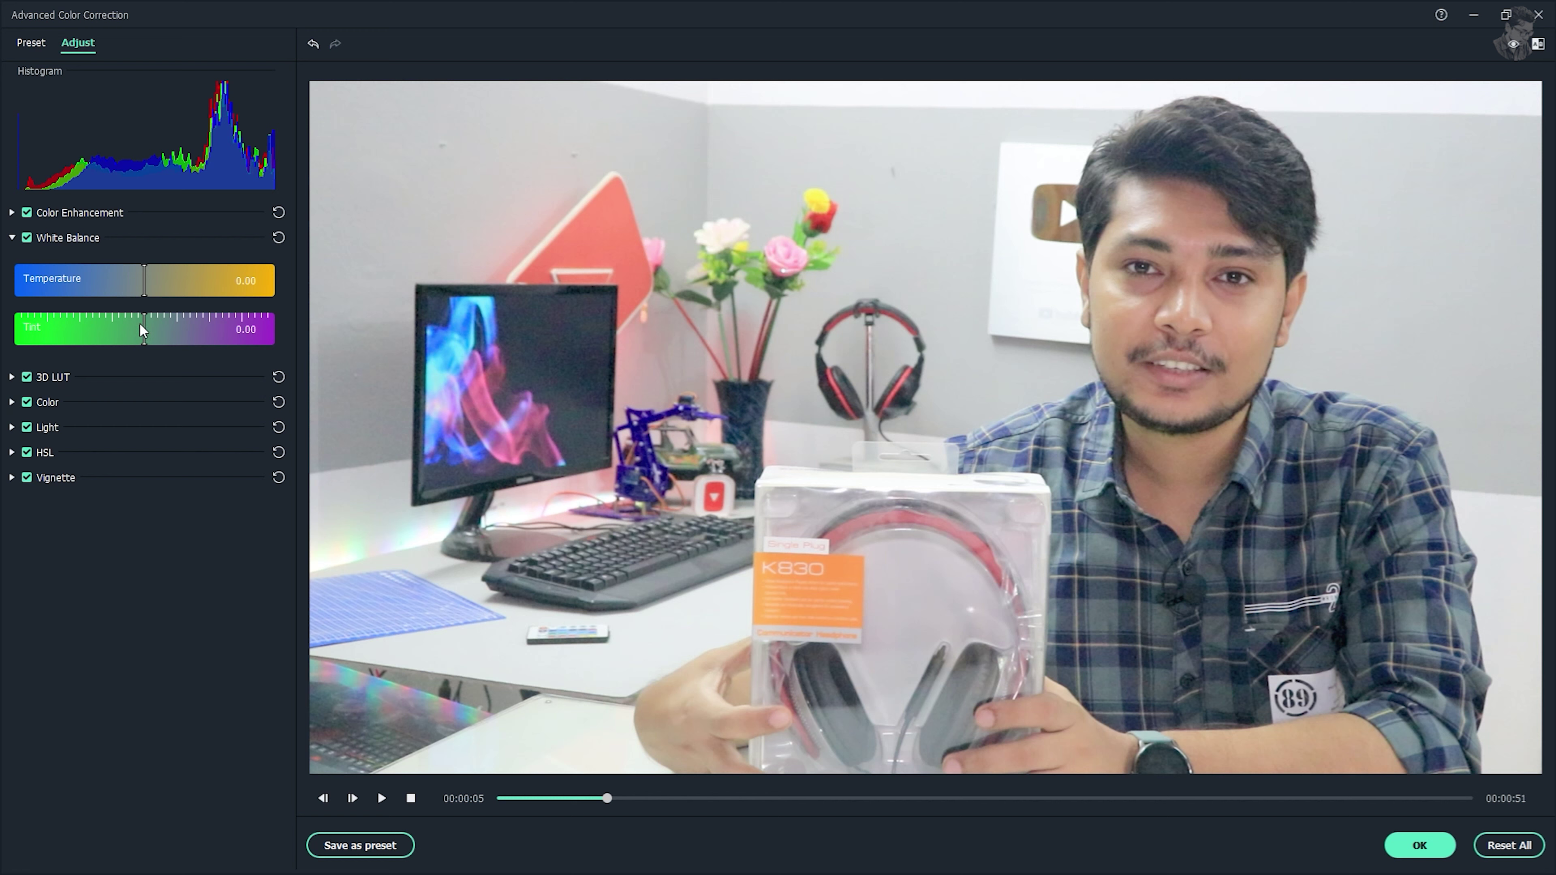
drag(142, 324, 67, 332)
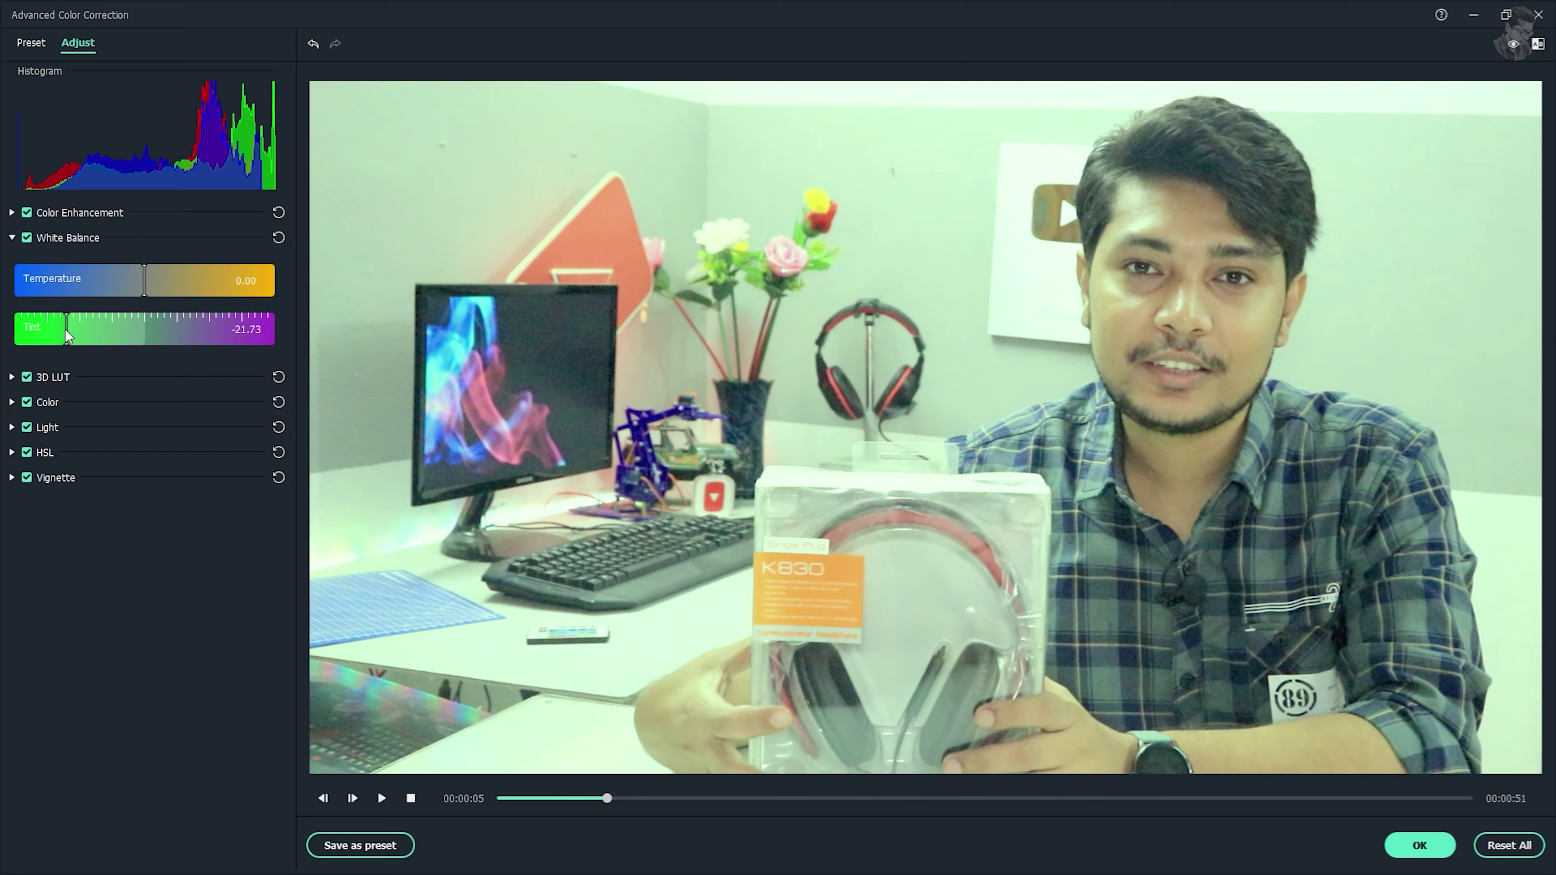
drag(66, 329, 184, 334)
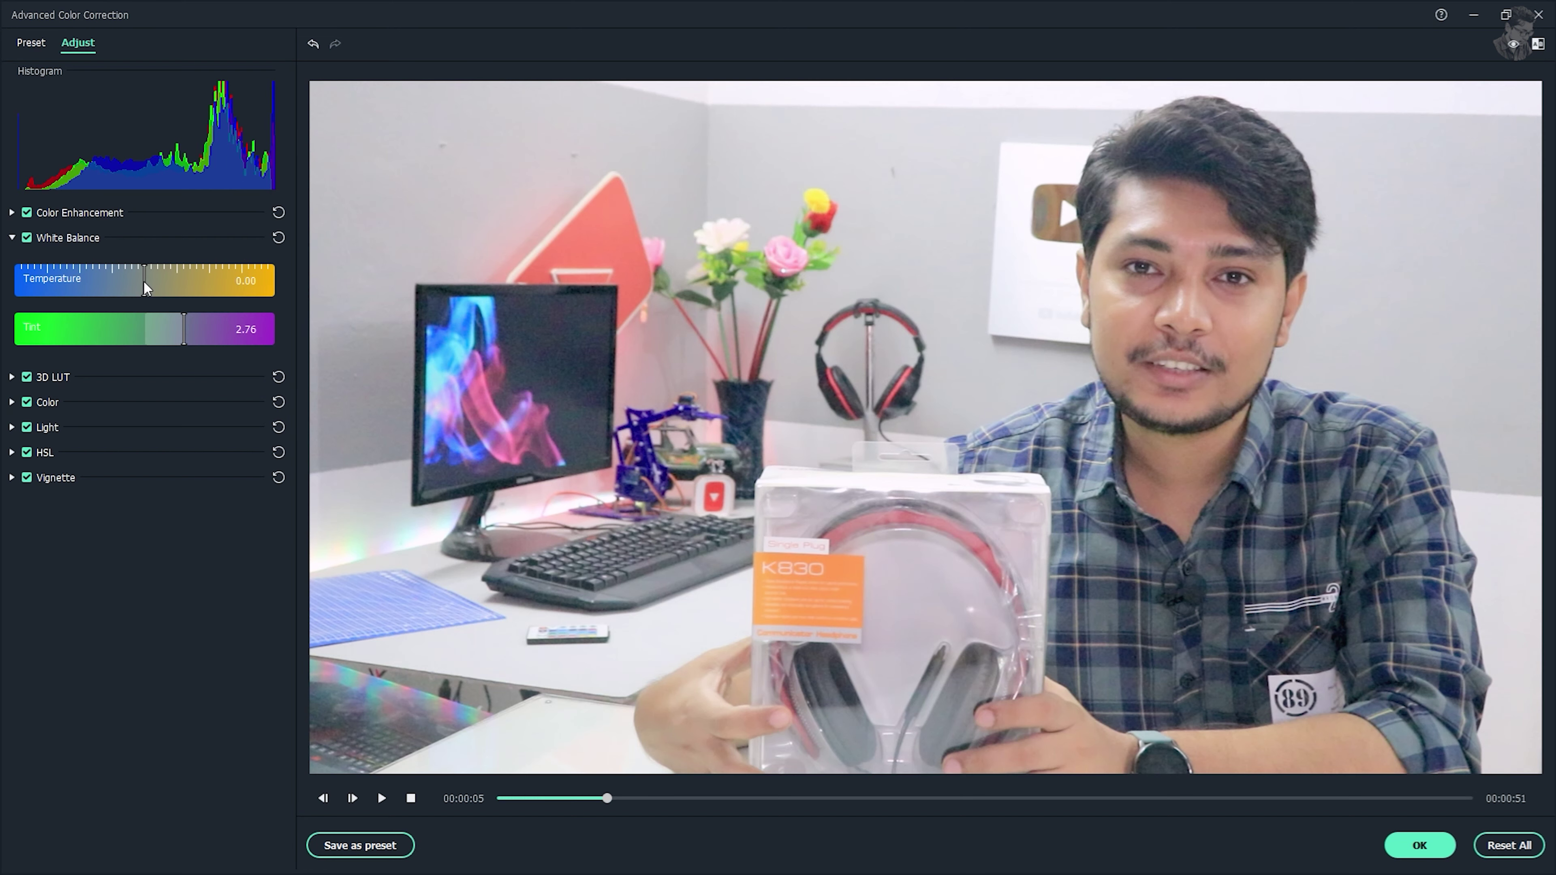
drag(143, 283, 64, 283)
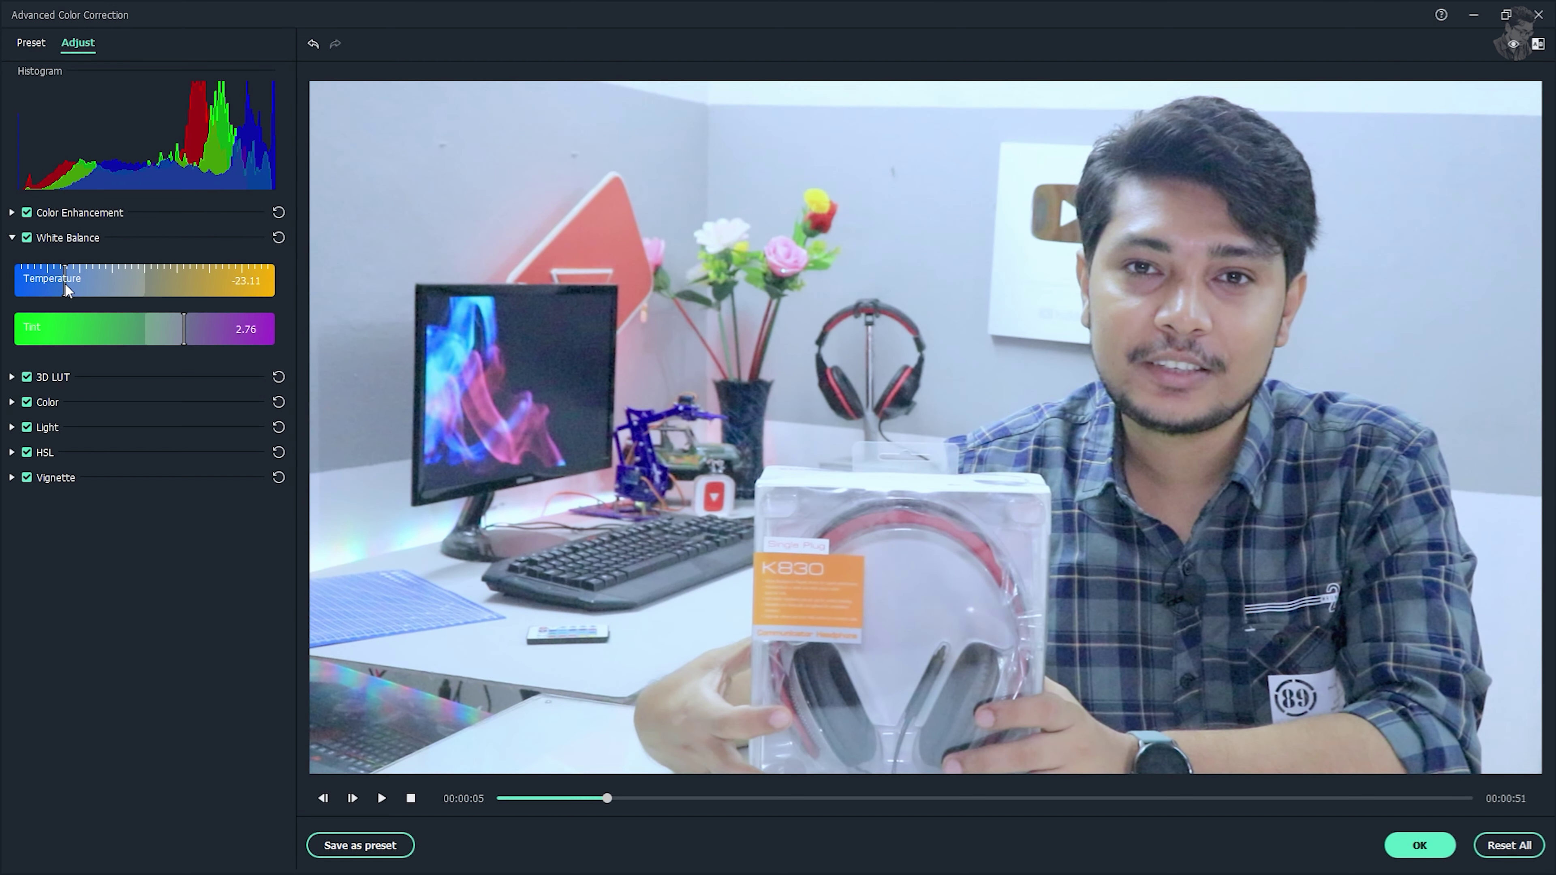
drag(65, 283, 171, 297)
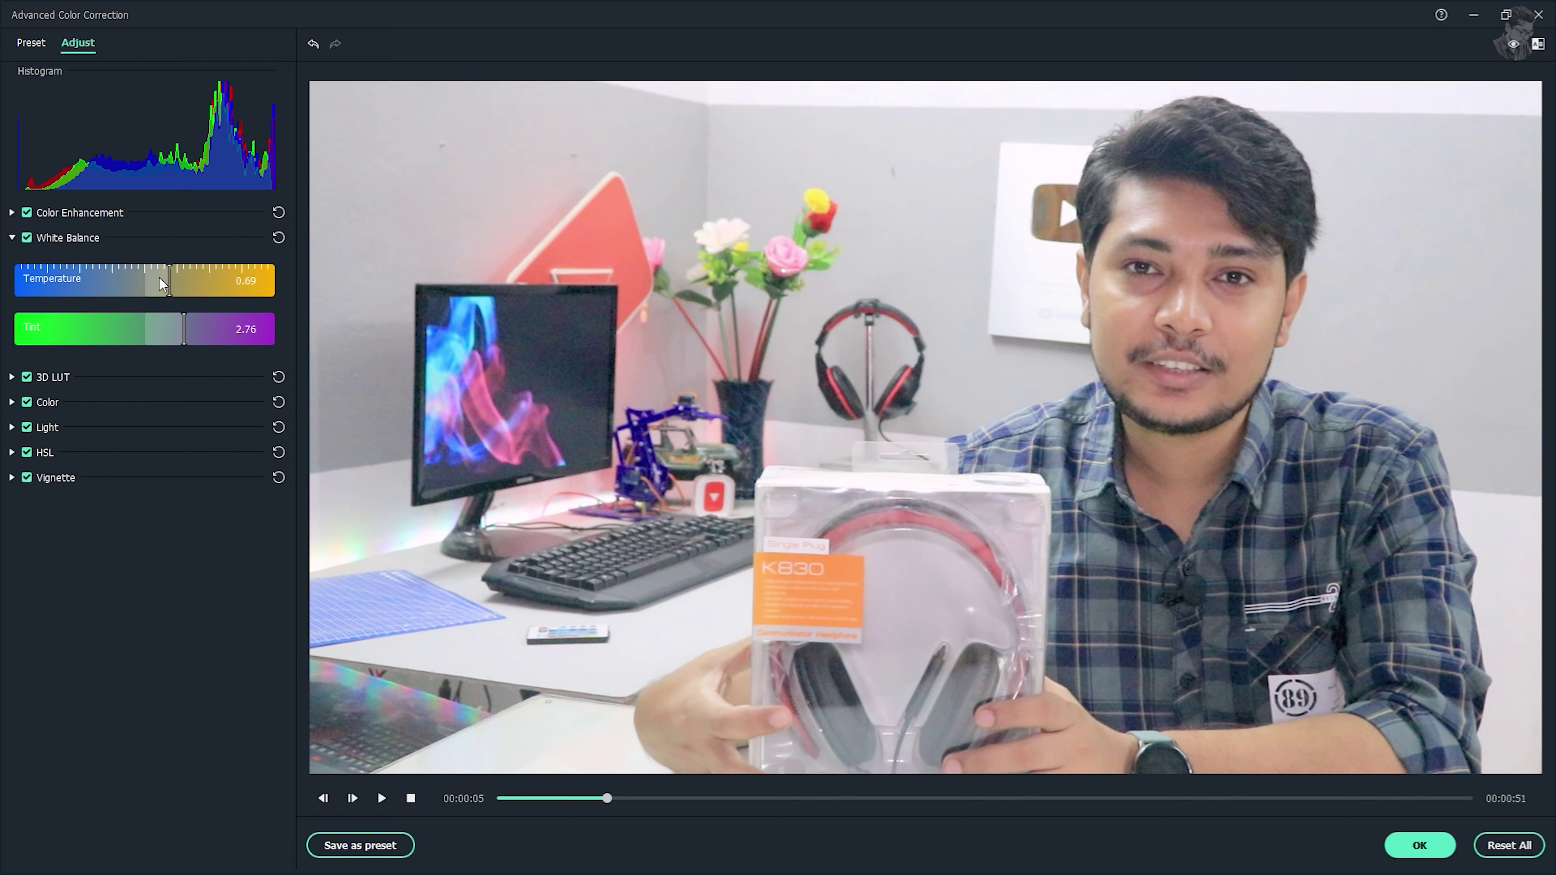
drag(166, 277, 183, 284)
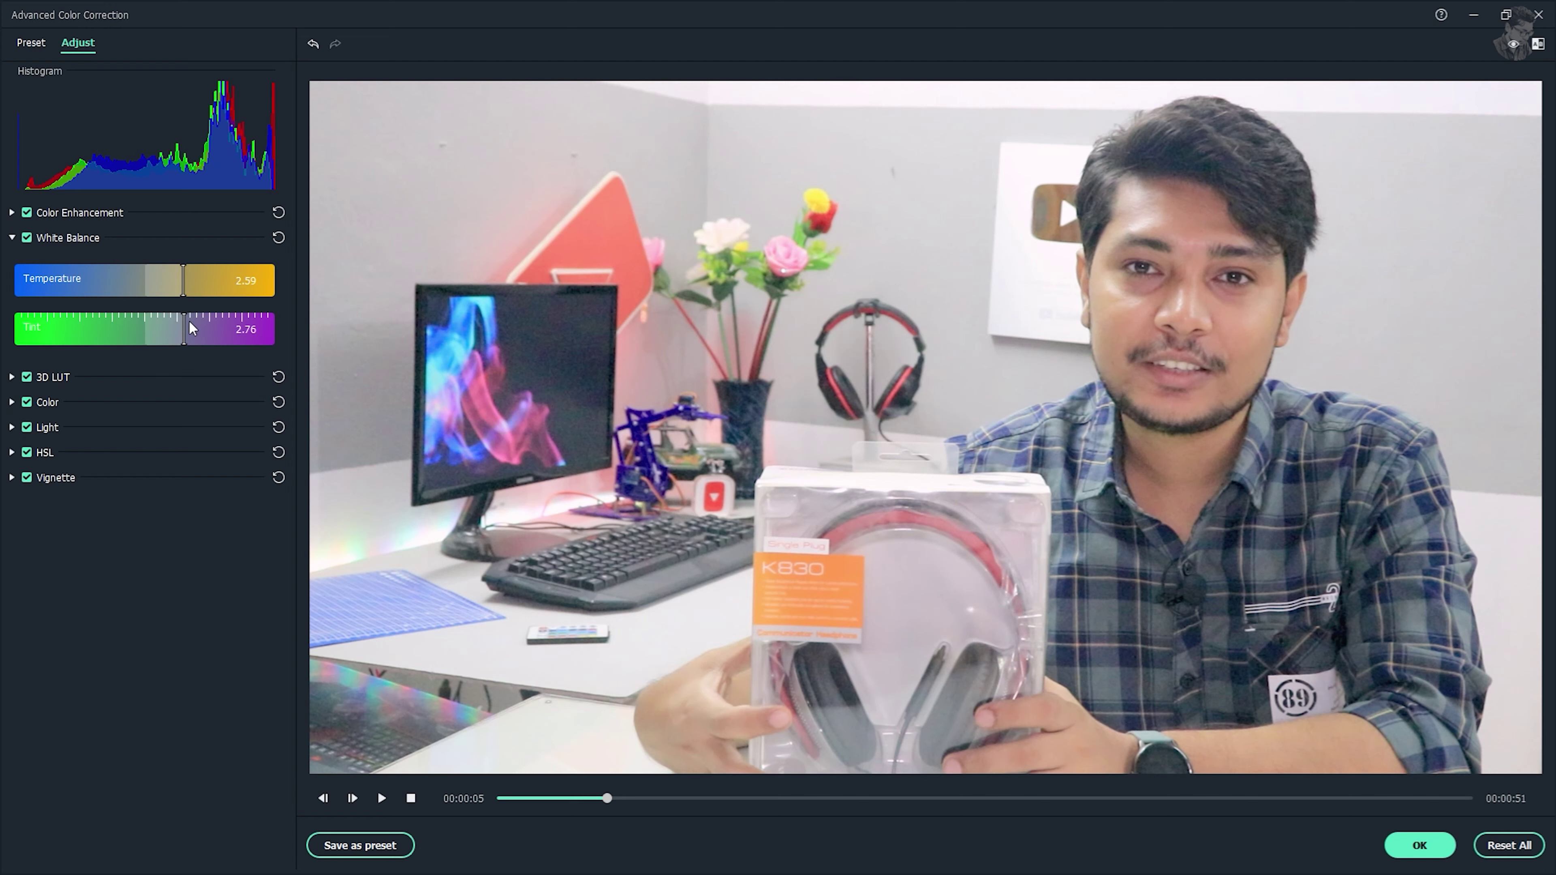
drag(182, 326, 197, 331)
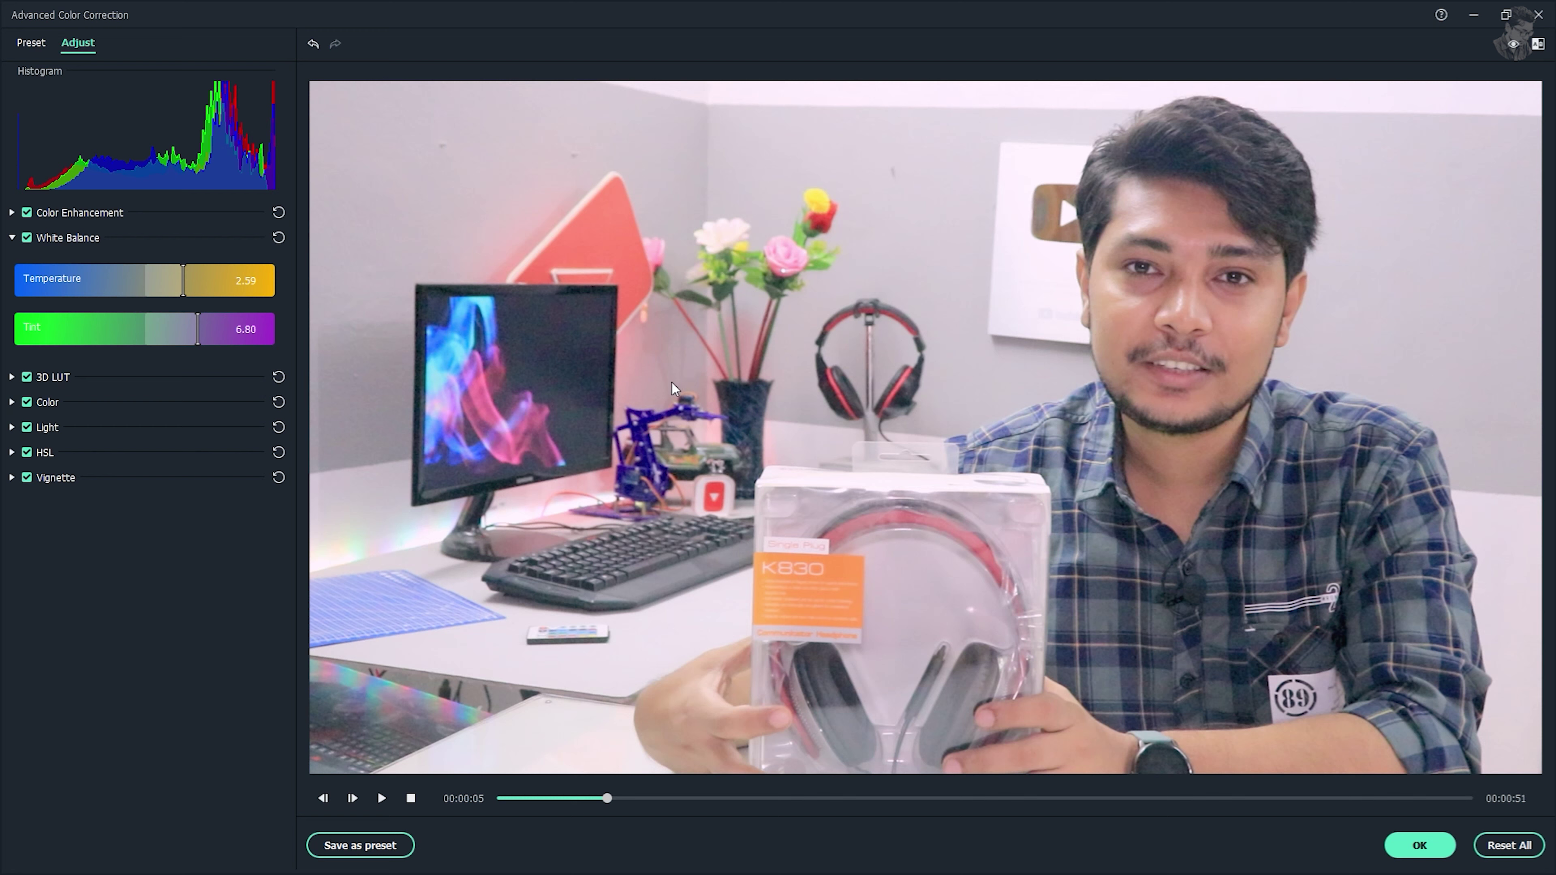
Examine the list of available 3D LUTs without applying one.
click(11, 377)
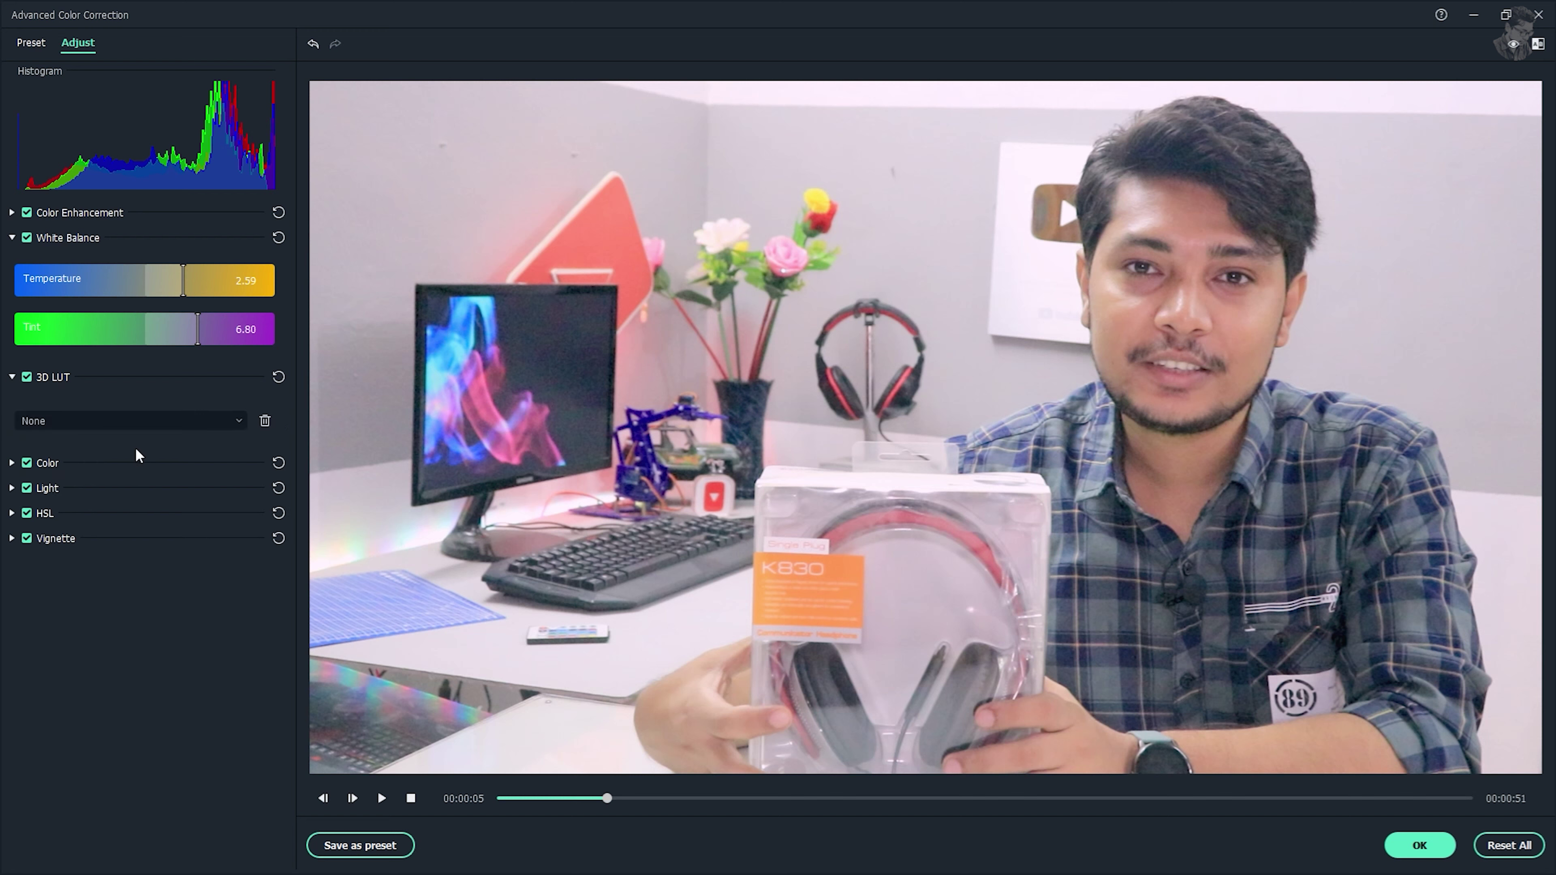
click(145, 421)
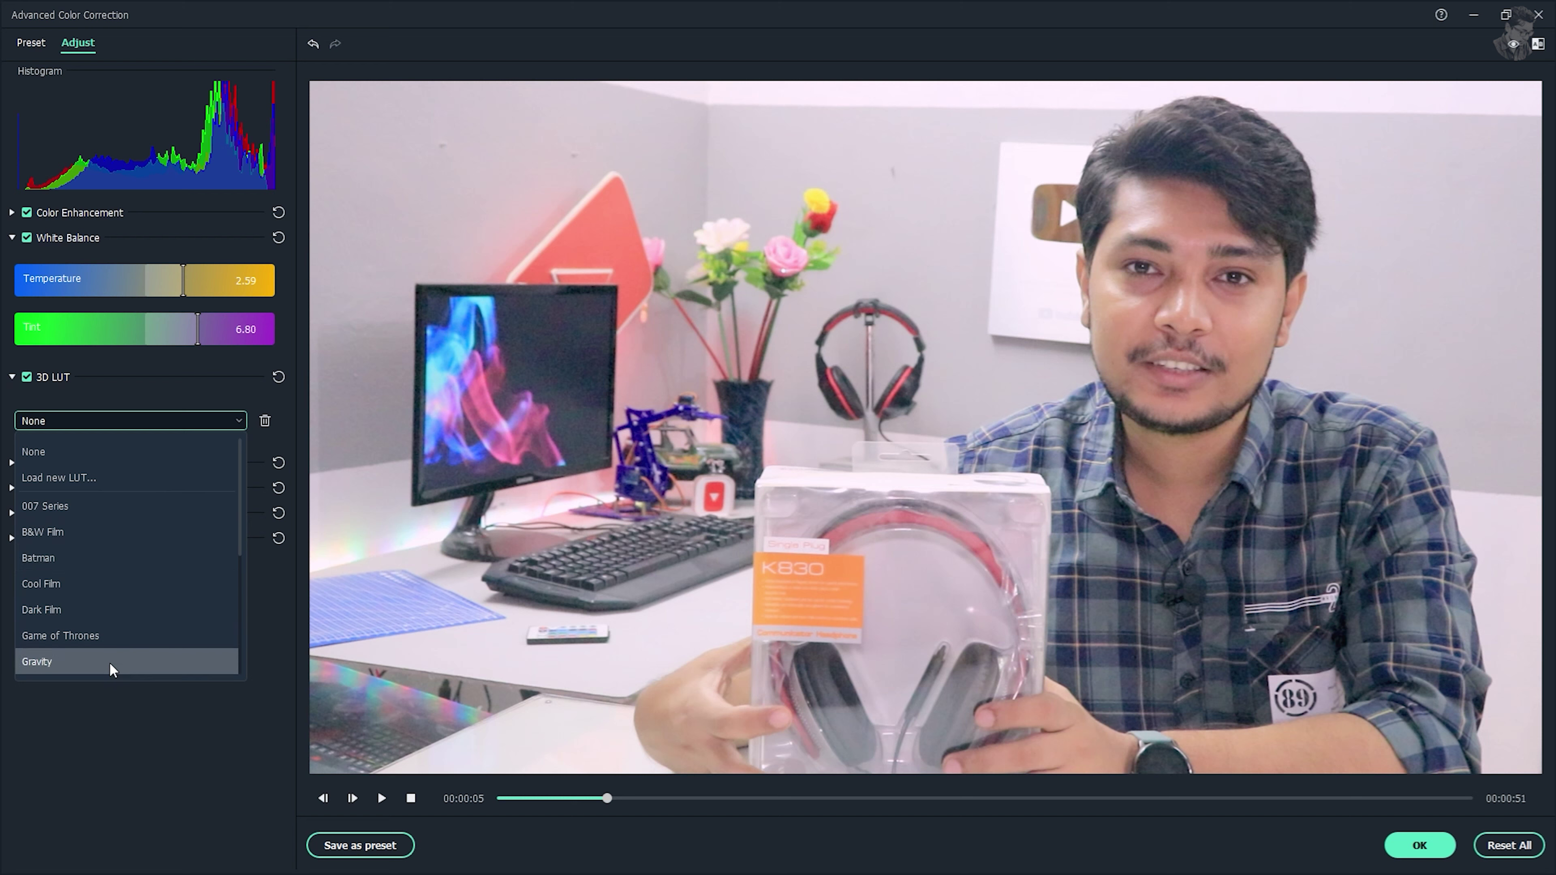
click(55, 377)
click(55, 377)
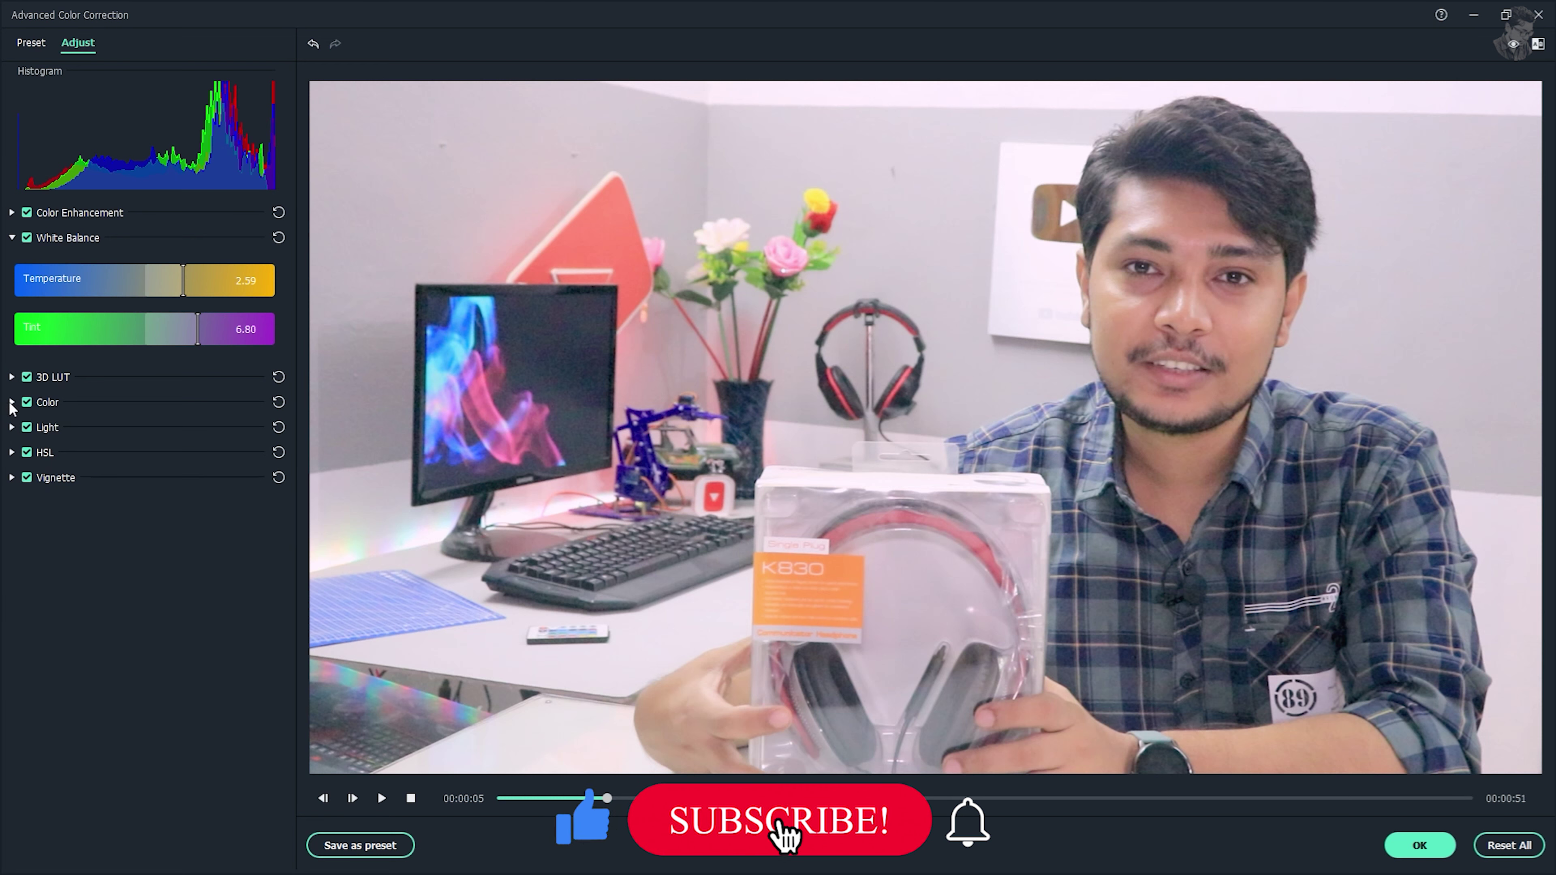
Set the clip's exposure to -4 and its brightness to 4 in the Color adjustments.
click(11, 404)
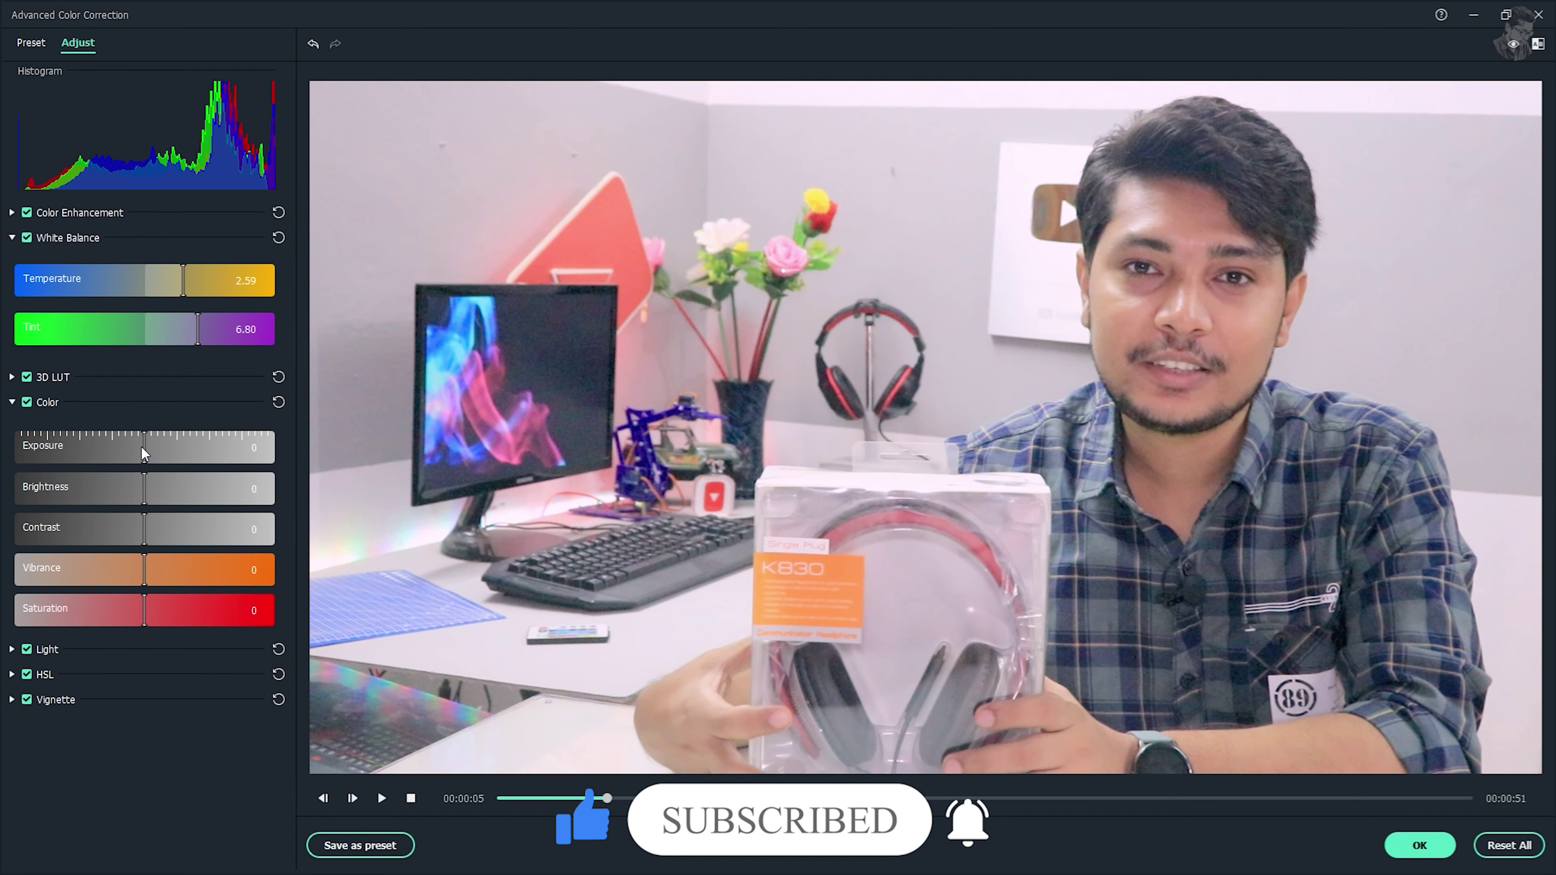
mouse_move(142, 444)
mouse_down()
mouse_move(203, 449)
mouse_move(159, 449)
mouse_up()
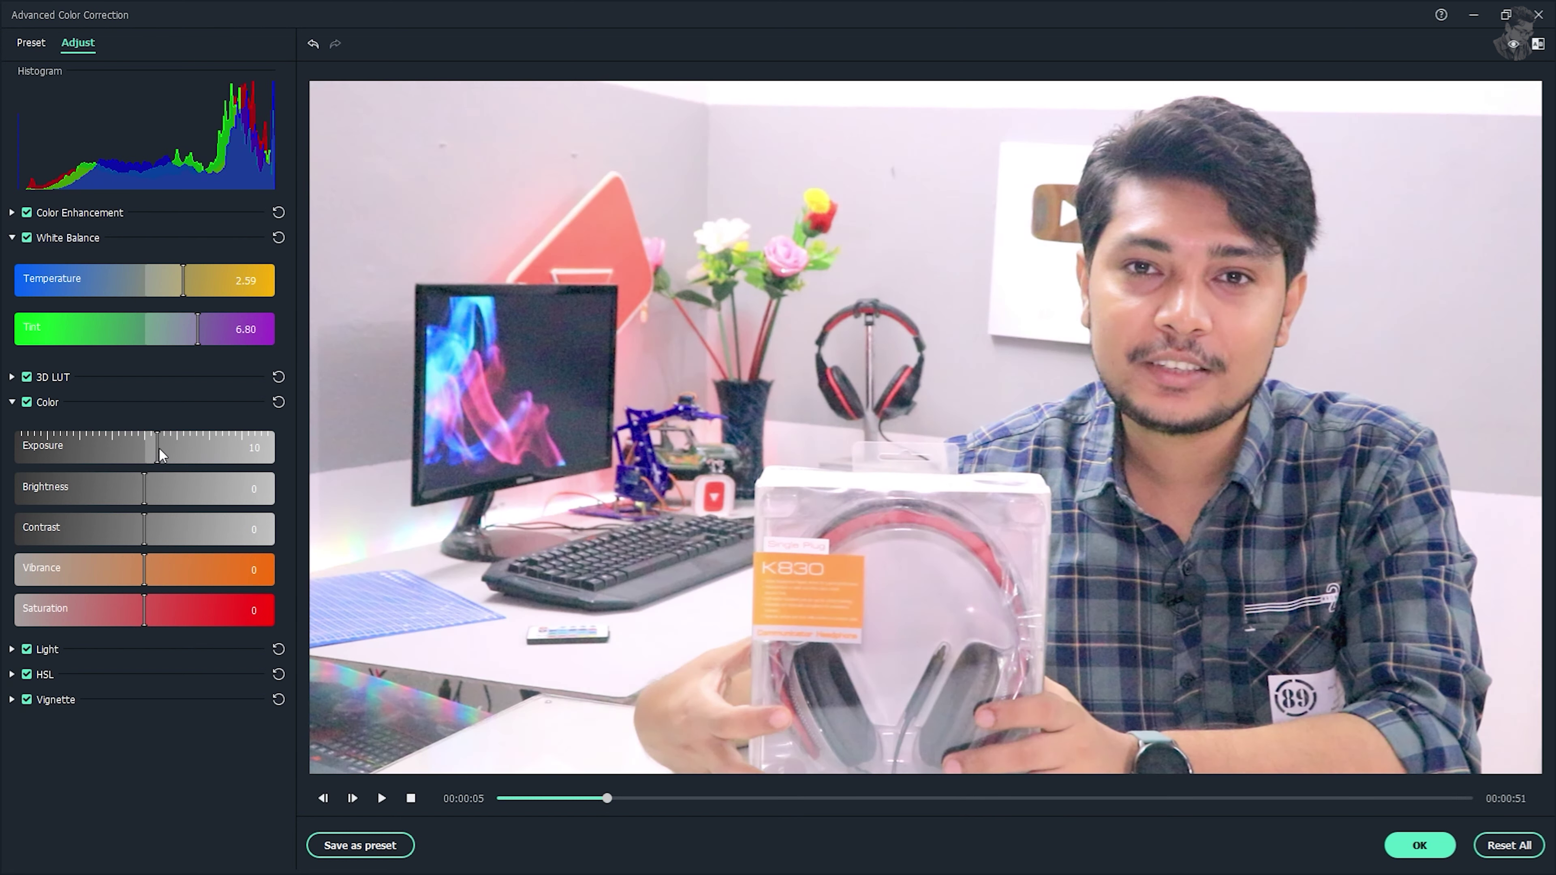
mouse_move(155, 436)
mouse_down()
mouse_move(204, 440)
mouse_move(140, 450)
mouse_up()
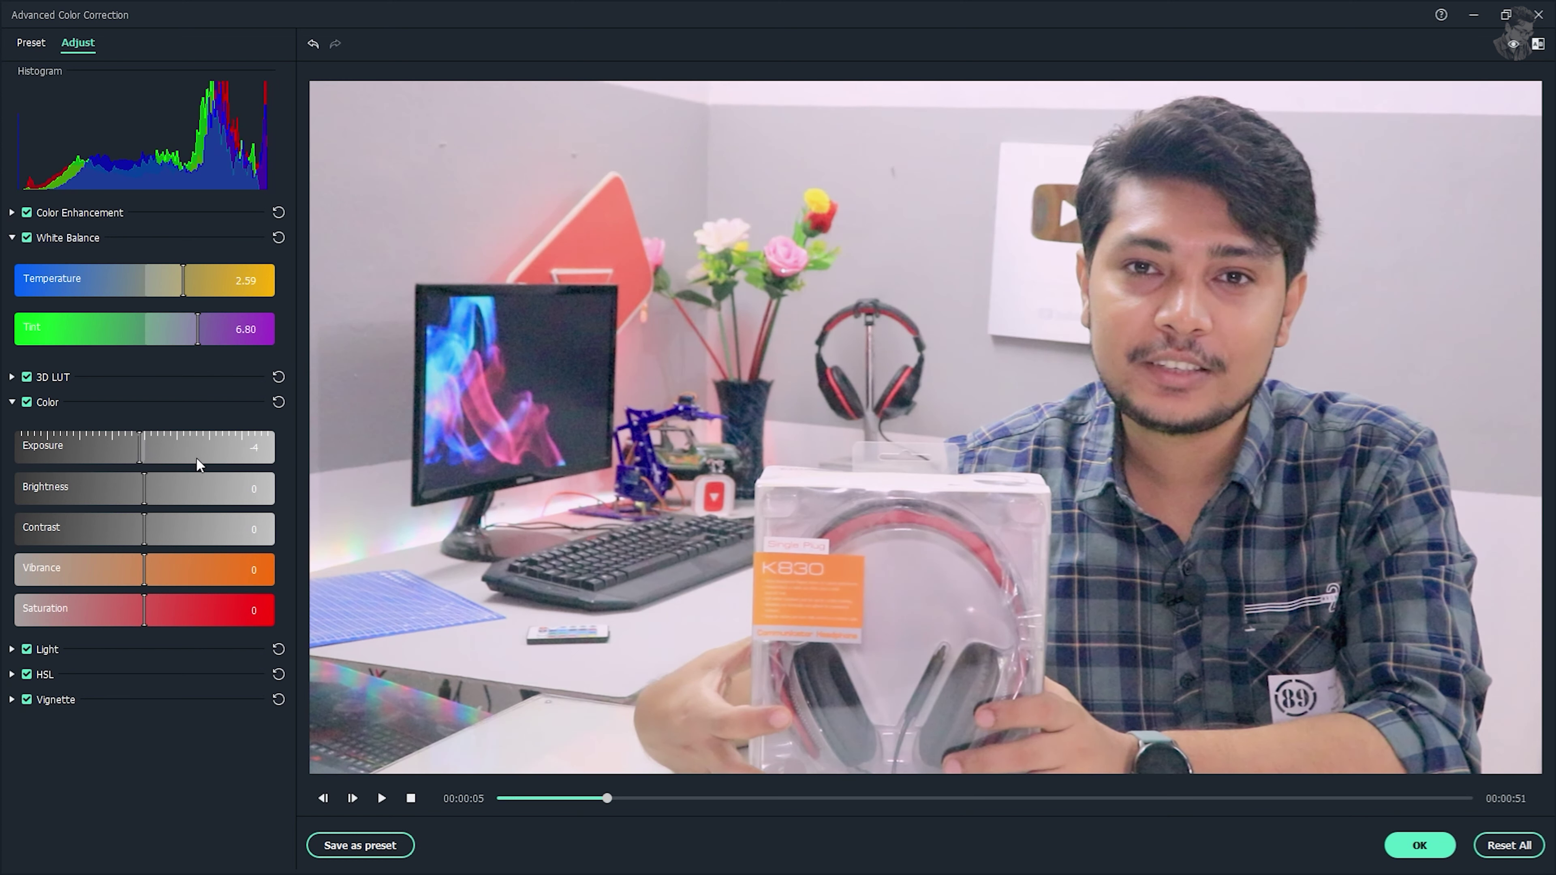
mouse_move(142, 501)
mouse_down()
mouse_move(172, 501)
mouse_move(153, 492)
mouse_up()
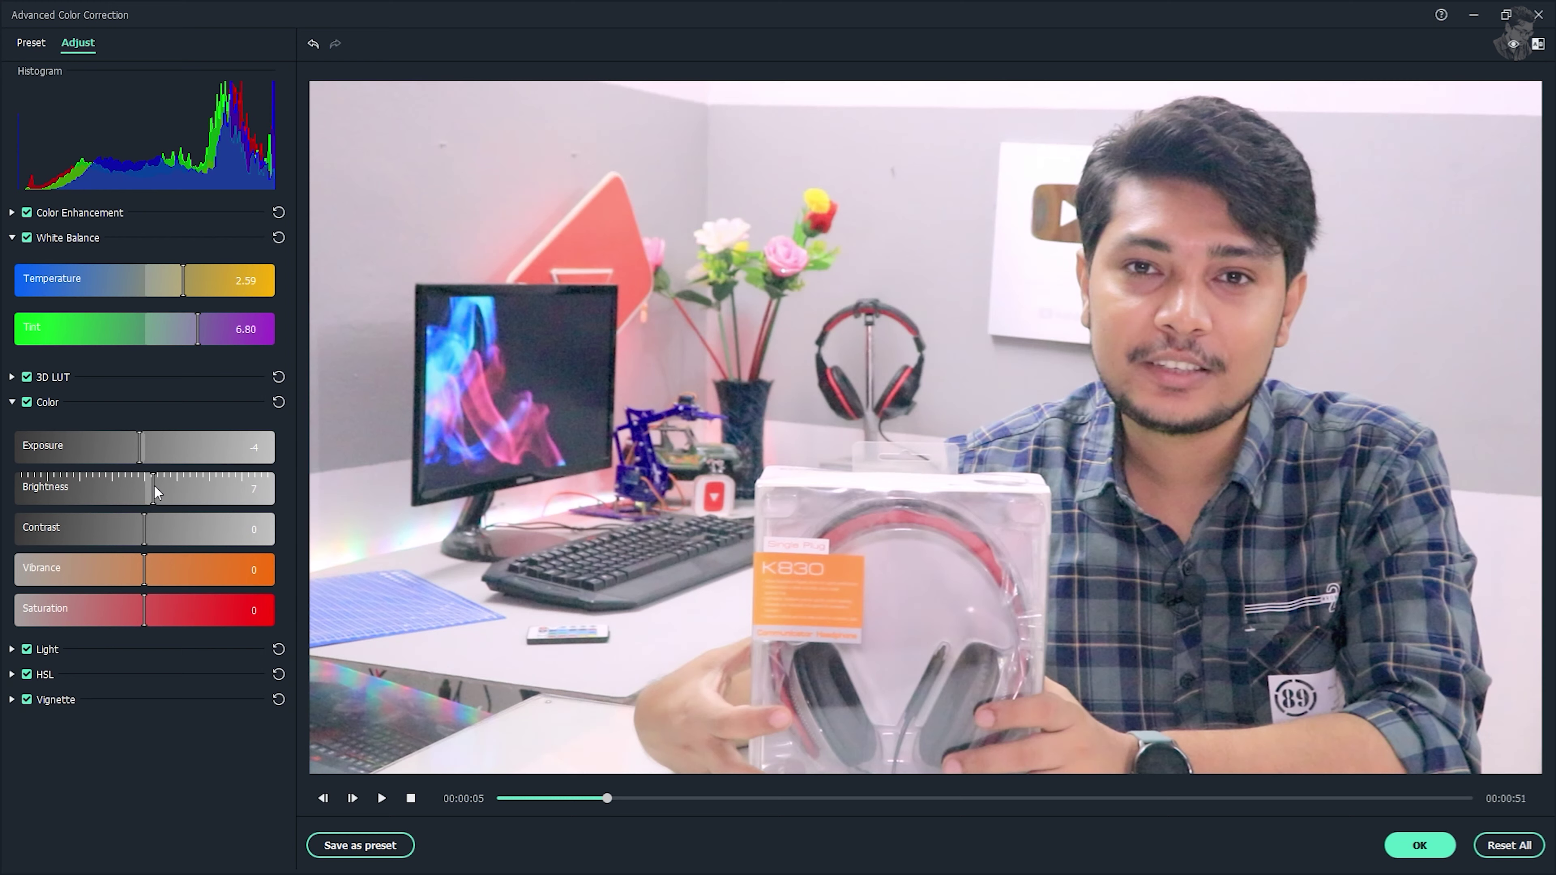
mouse_move(153, 485)
mouse_down()
mouse_move(102, 487)
mouse_move(150, 487)
mouse_up()
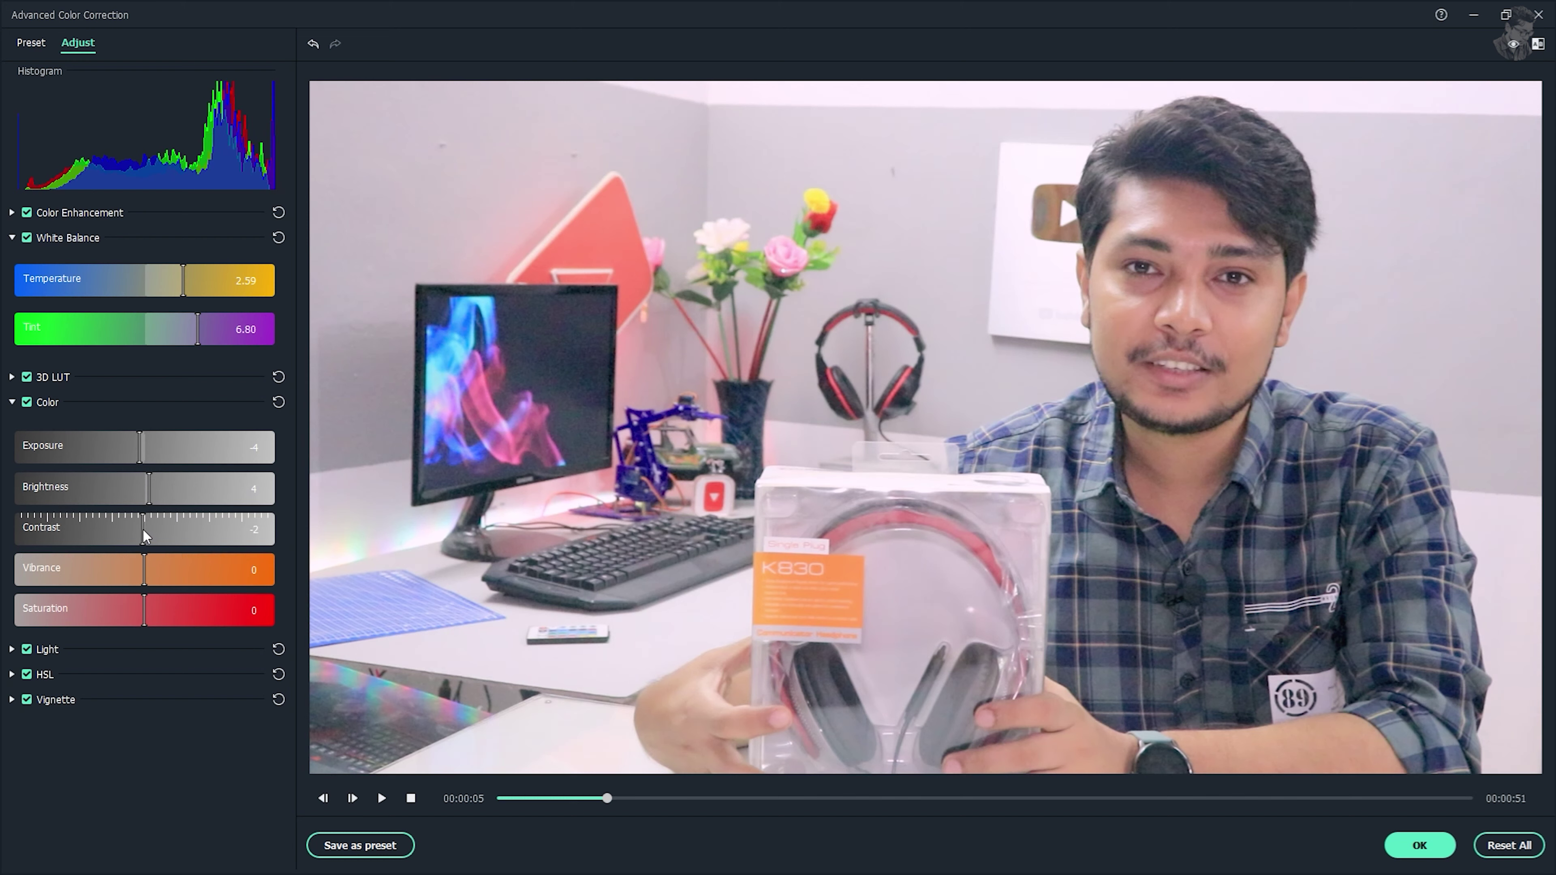
Set the clip's contrast to 16 and its vibrance to 22.
drag(142, 527, 274, 533)
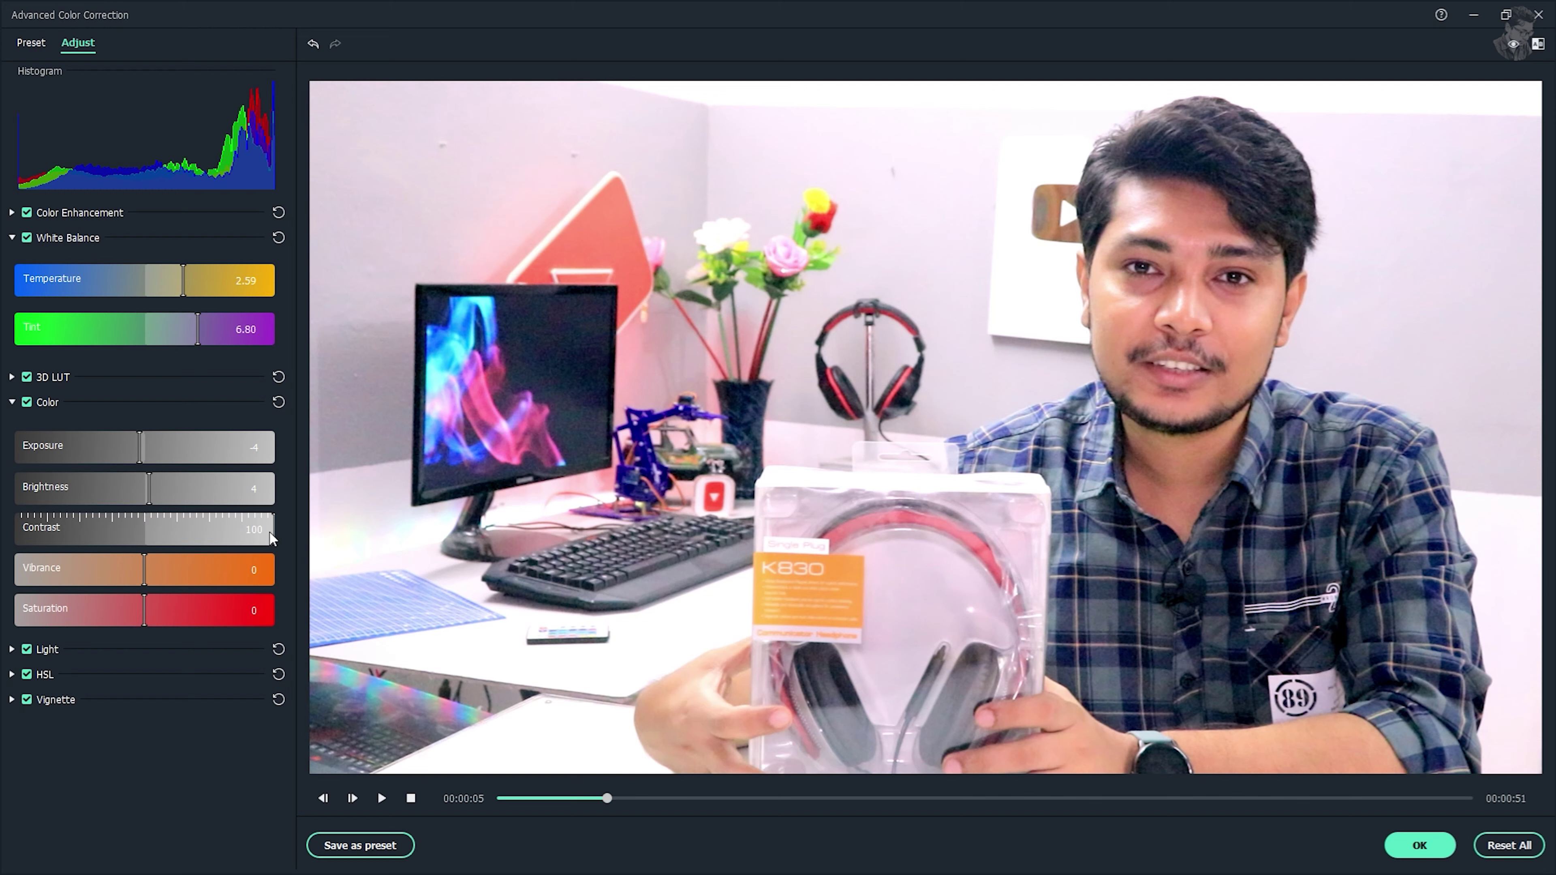
drag(269, 531, 209, 528)
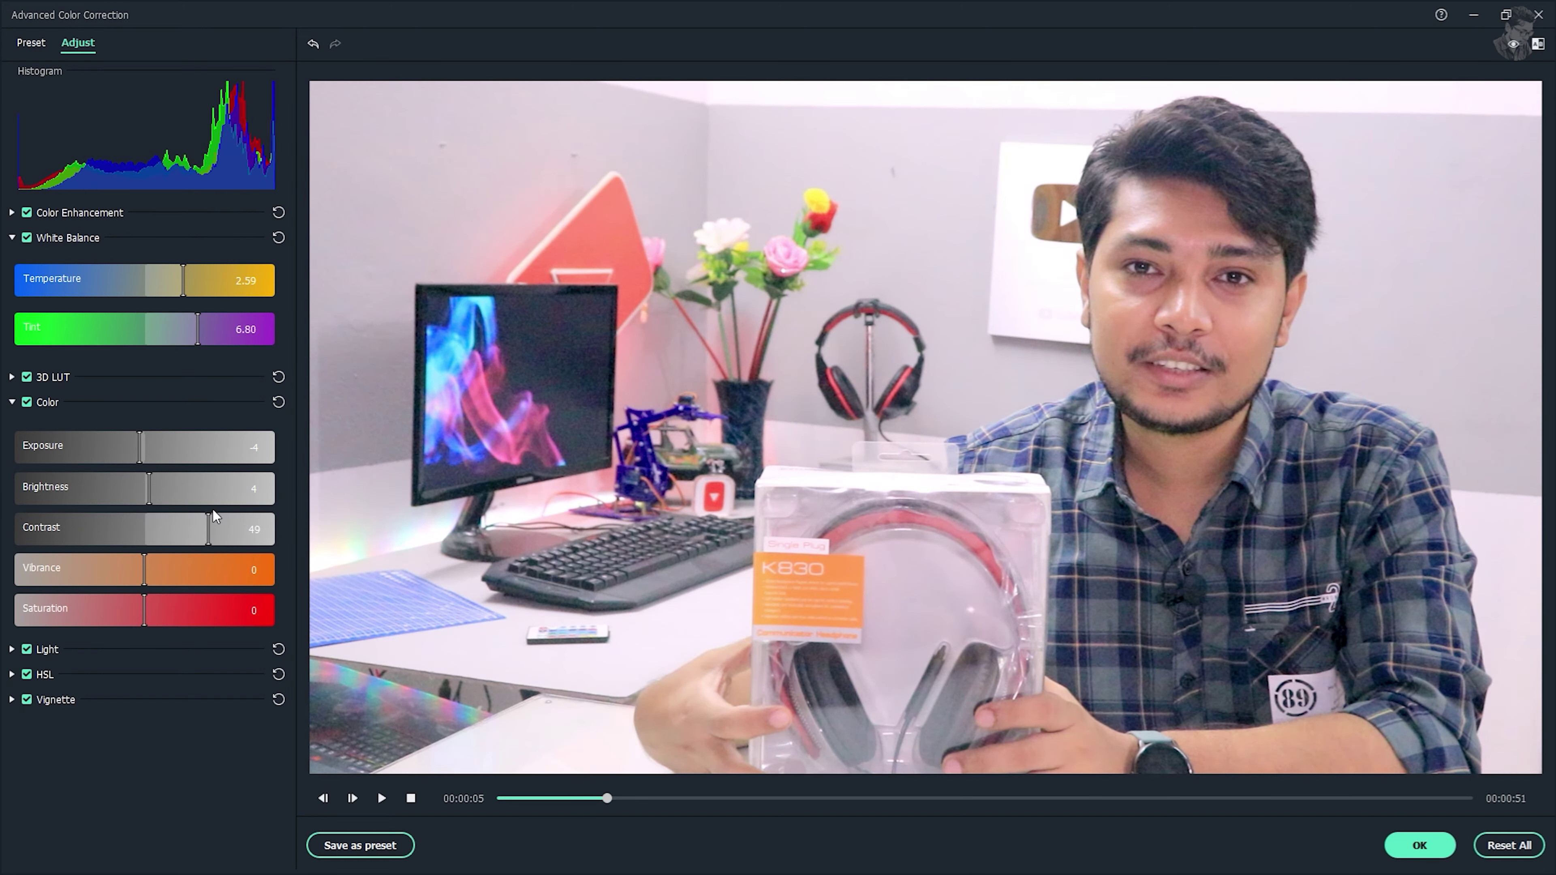
drag(209, 528, 166, 530)
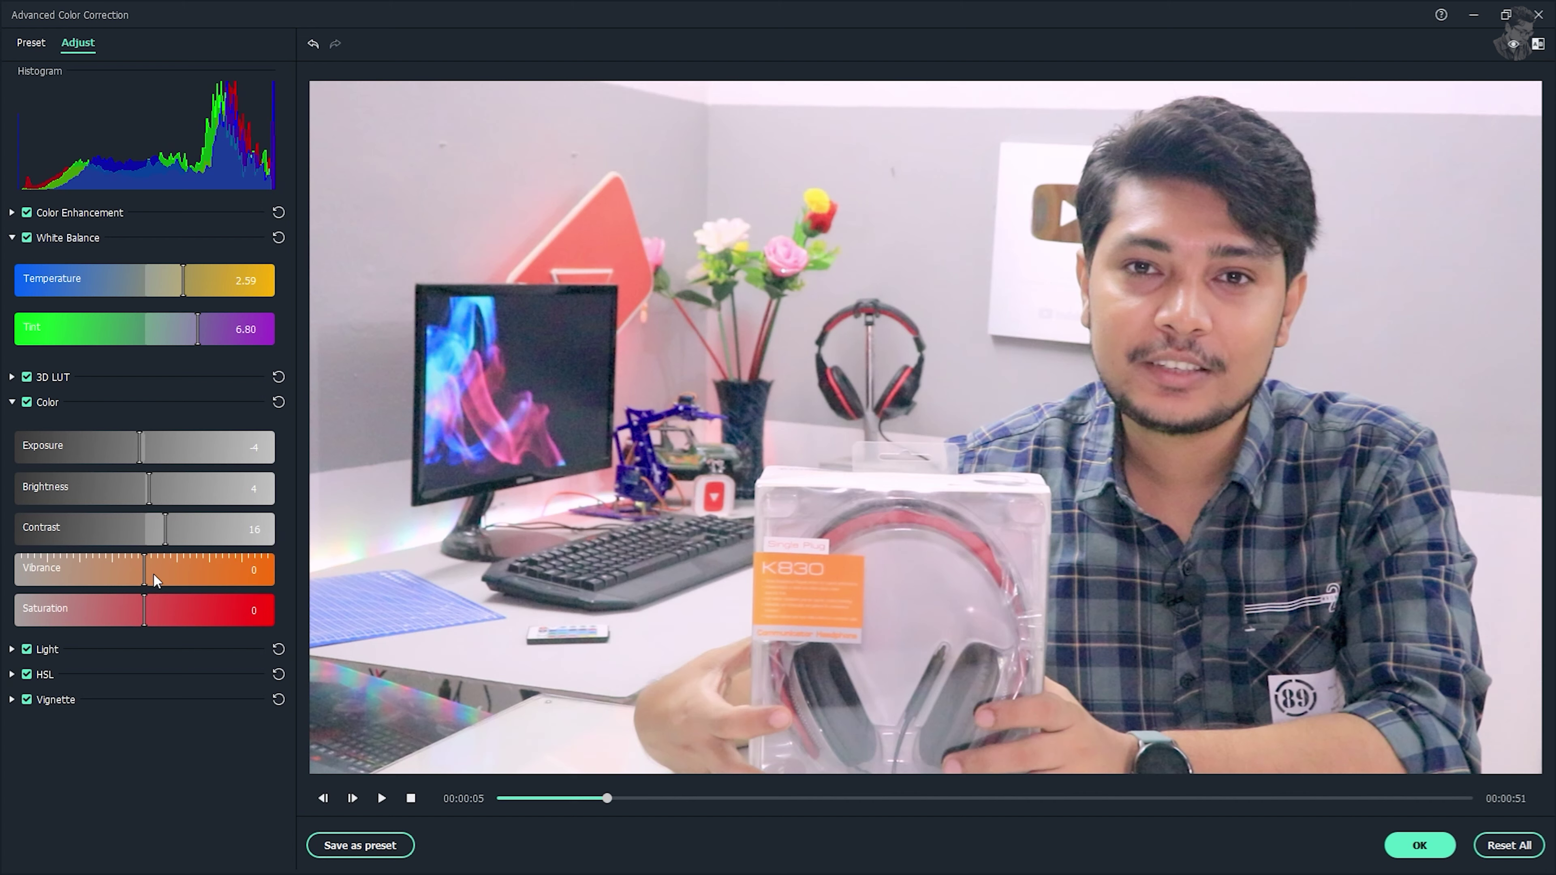
drag(153, 573, 297, 577)
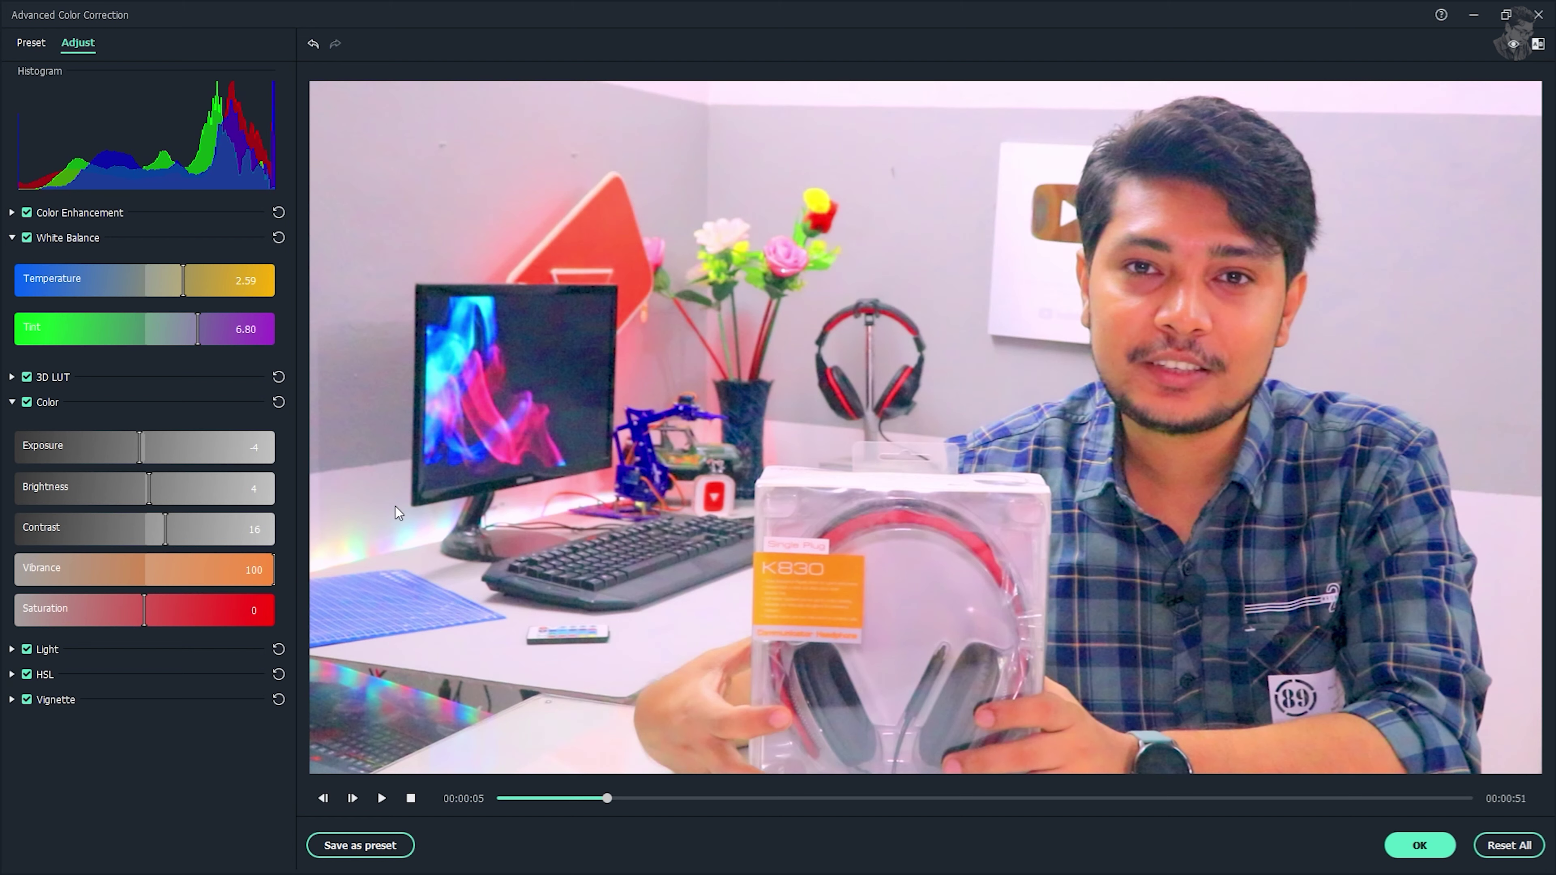
drag(272, 572, 172, 568)
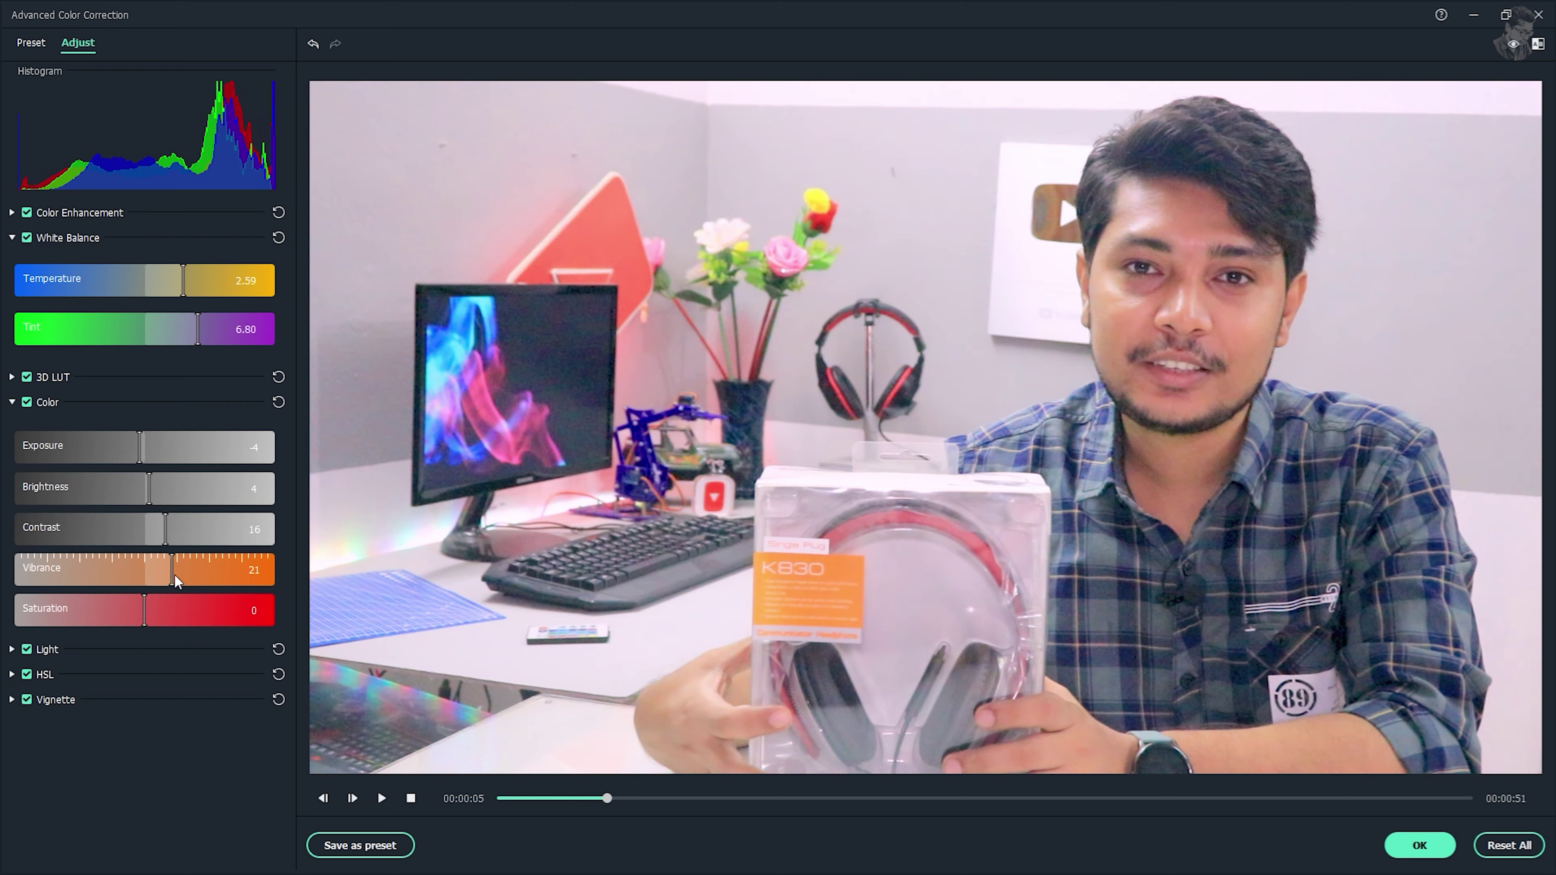
drag(171, 580, 175, 581)
Try the clip's saturation at 32 and -100, and leave it slightly above neutral.
drag(145, 610, 189, 615)
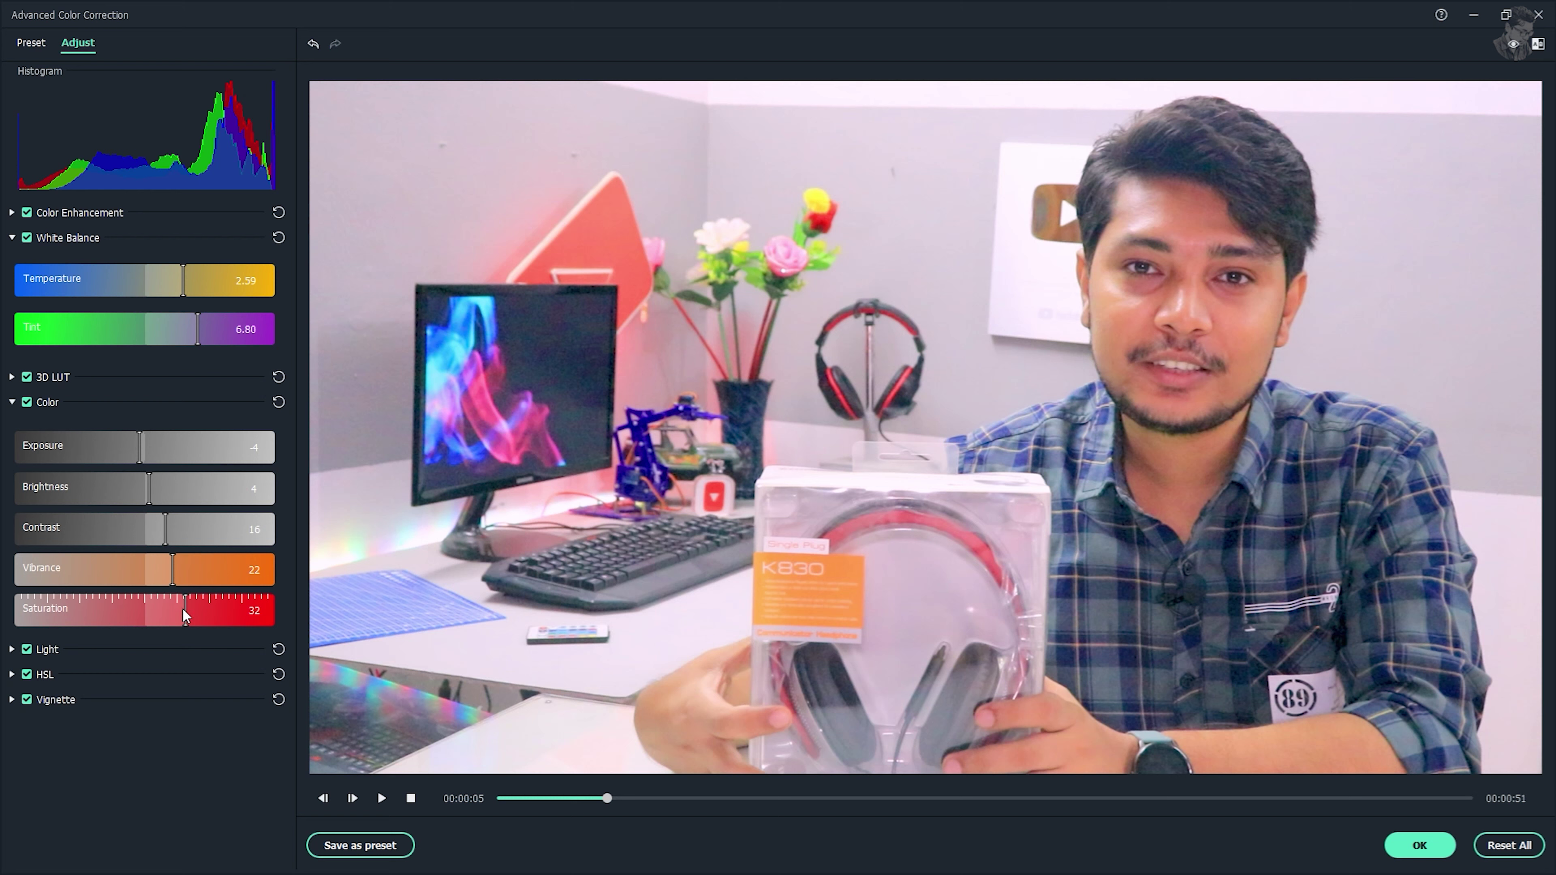
drag(183, 609, 15, 608)
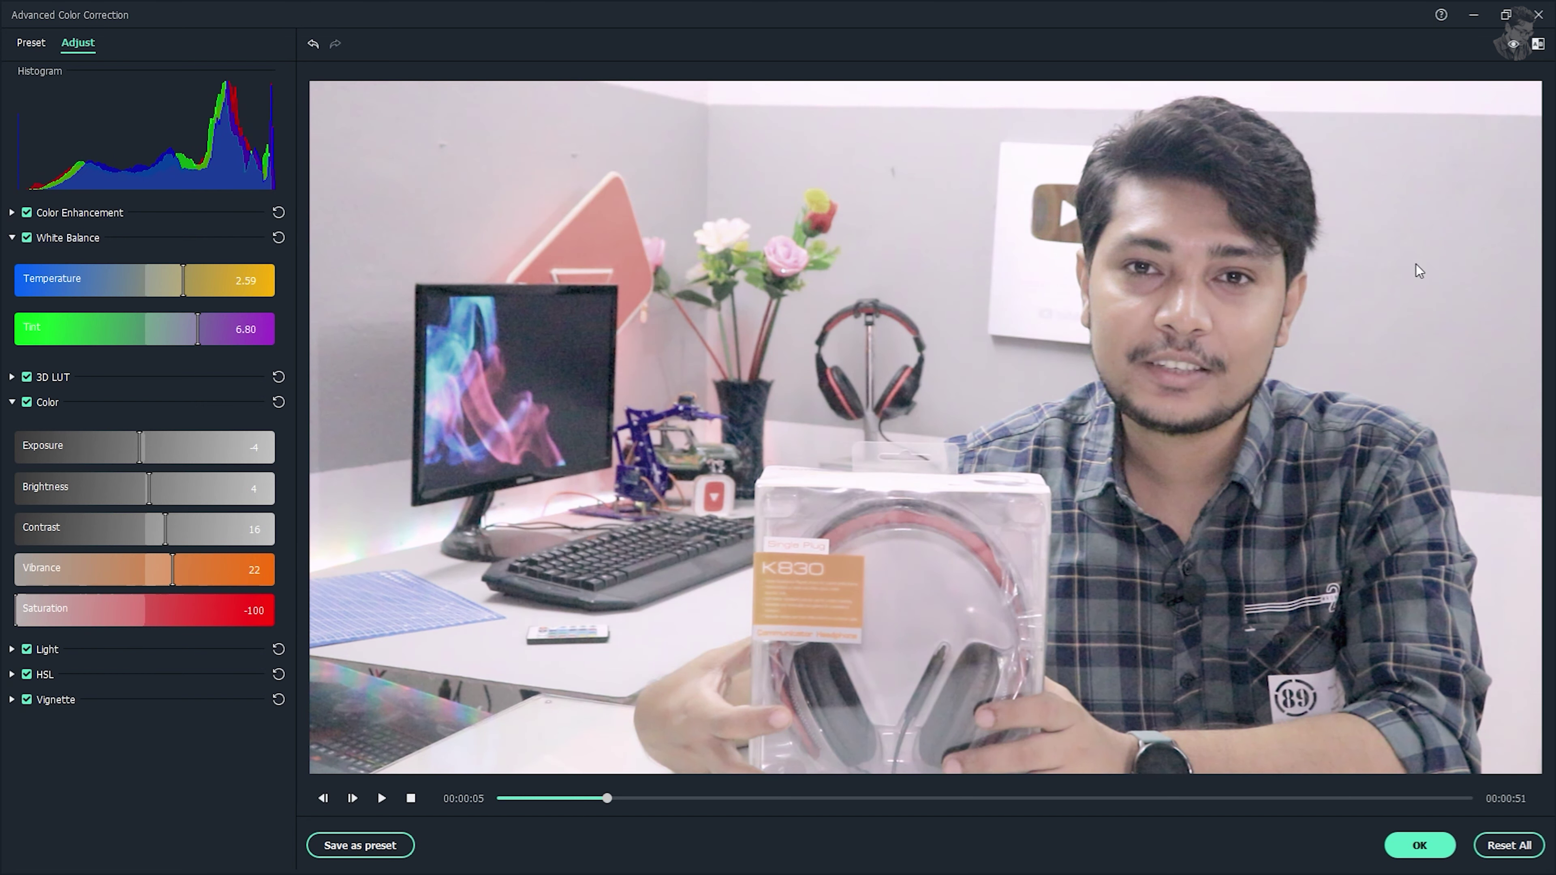
click(19, 608)
drag(19, 612, 141, 611)
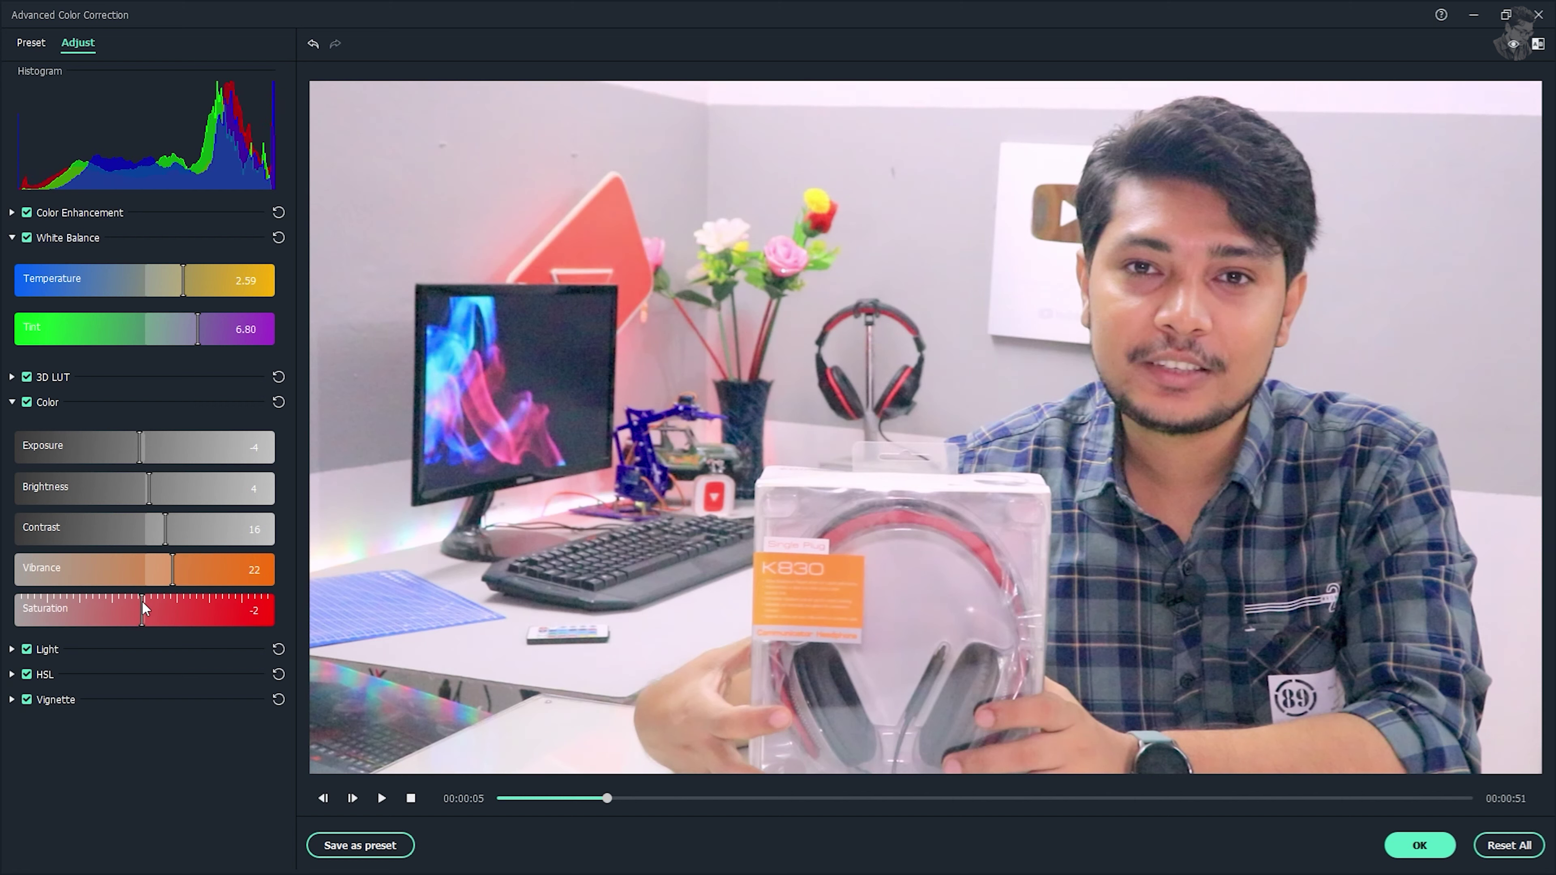
drag(142, 607, 162, 604)
click(12, 403)
Set the shadows to -11 and the blacks to -10 in the Light adjustments, keeping highlights and whites at 0.
click(12, 427)
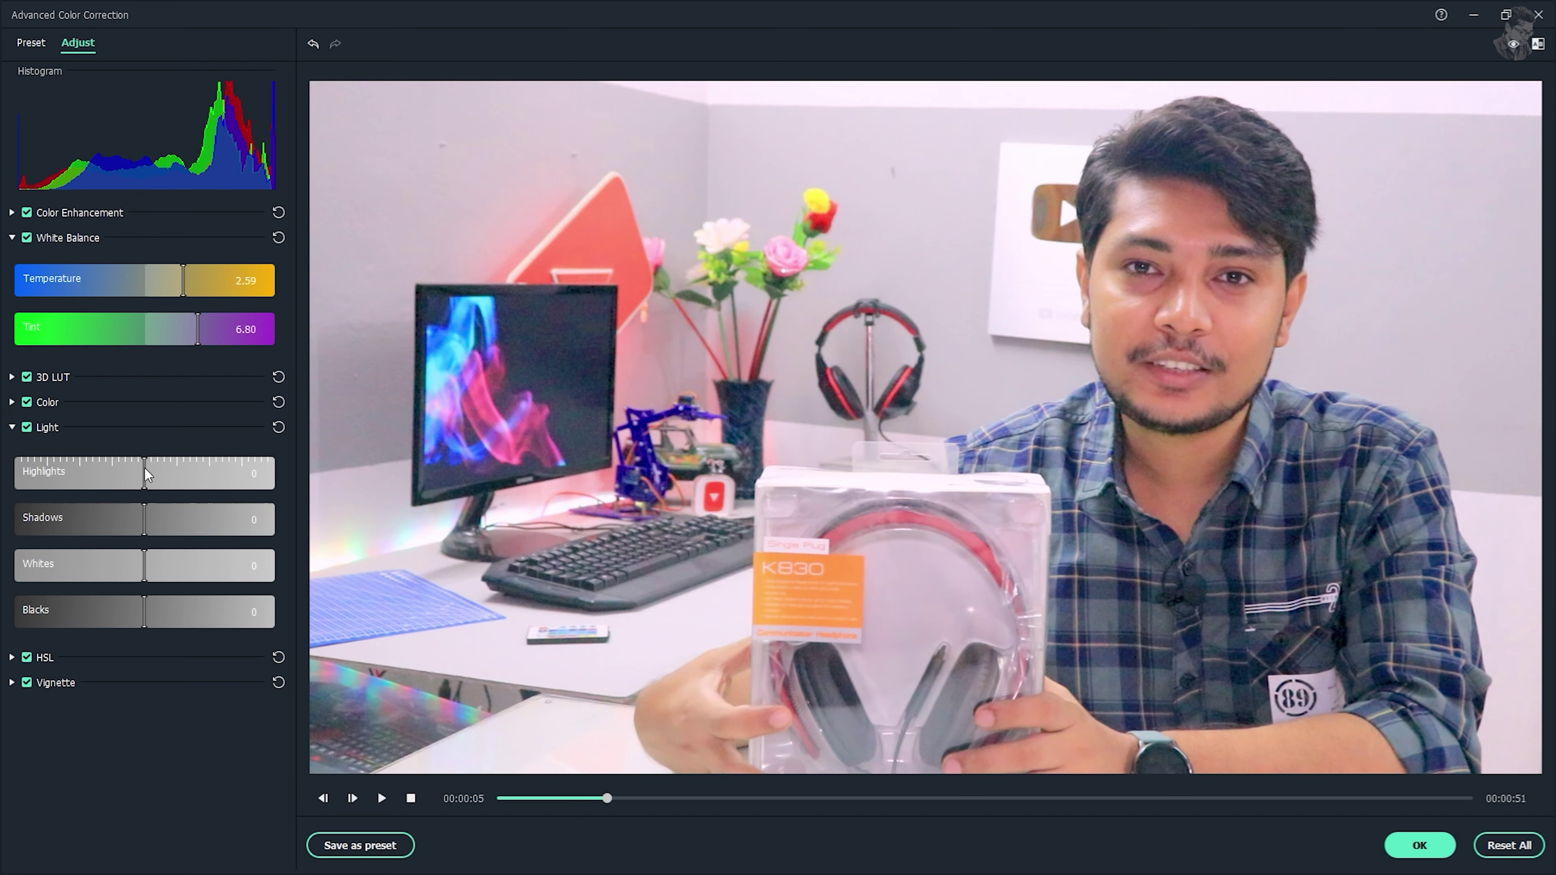
mouse_move(145, 468)
mouse_down()
mouse_move(300, 489)
mouse_move(1, 490)
mouse_move(146, 488)
mouse_up()
drag(142, 519, 145, 558)
mouse_move(144, 615)
mouse_down()
mouse_move(253, 624)
mouse_move(102, 625)
mouse_move(133, 626)
mouse_up()
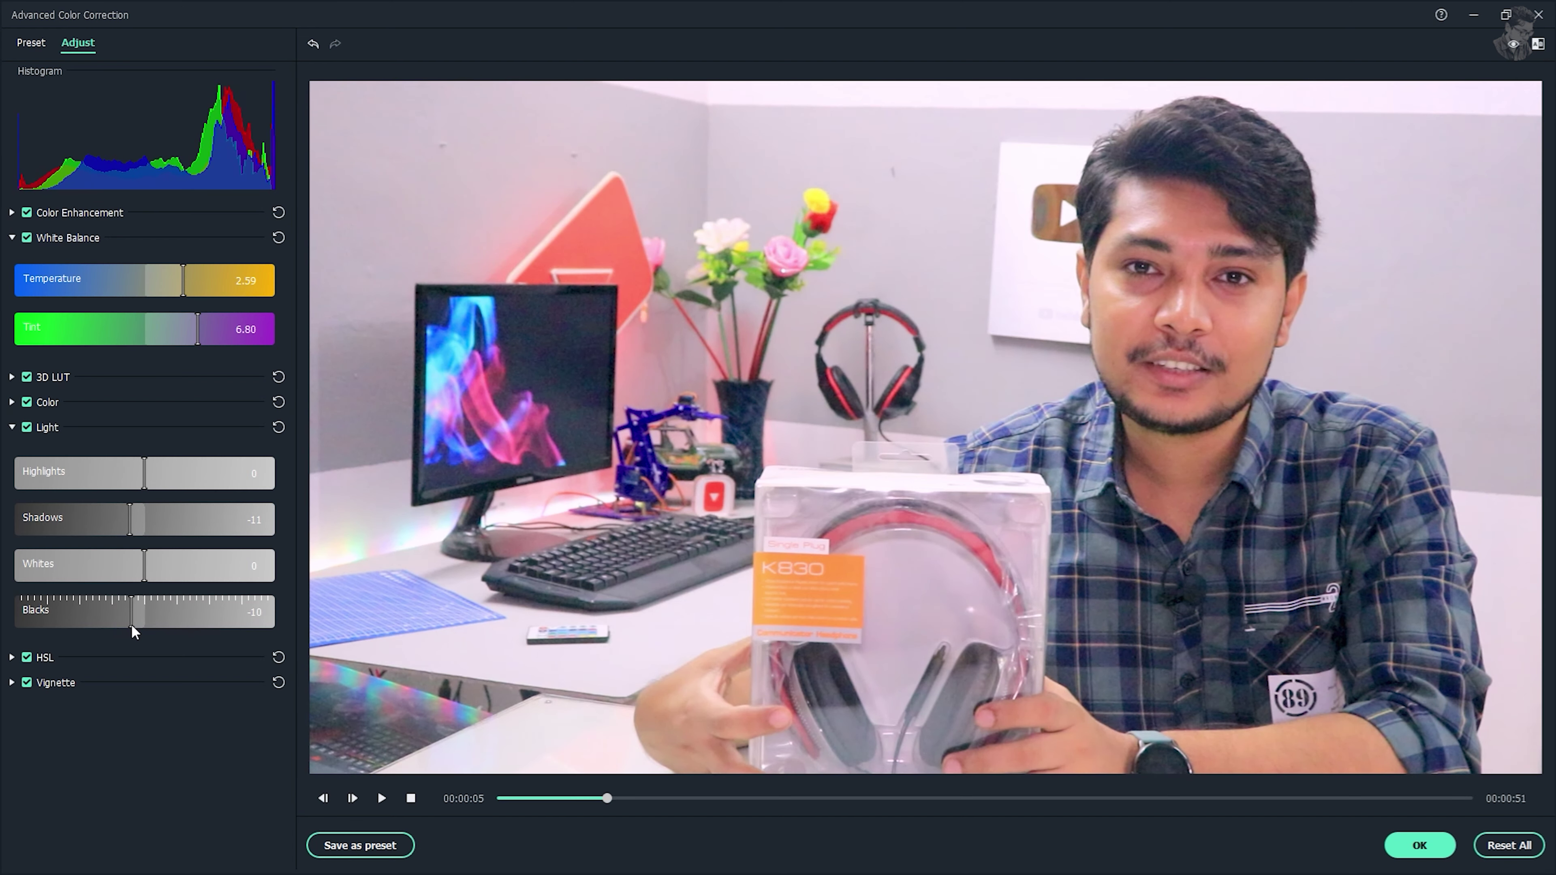
Try shifting the blue range's hue to 63 in the HSL adjustments, and return it to 0.
click(12, 658)
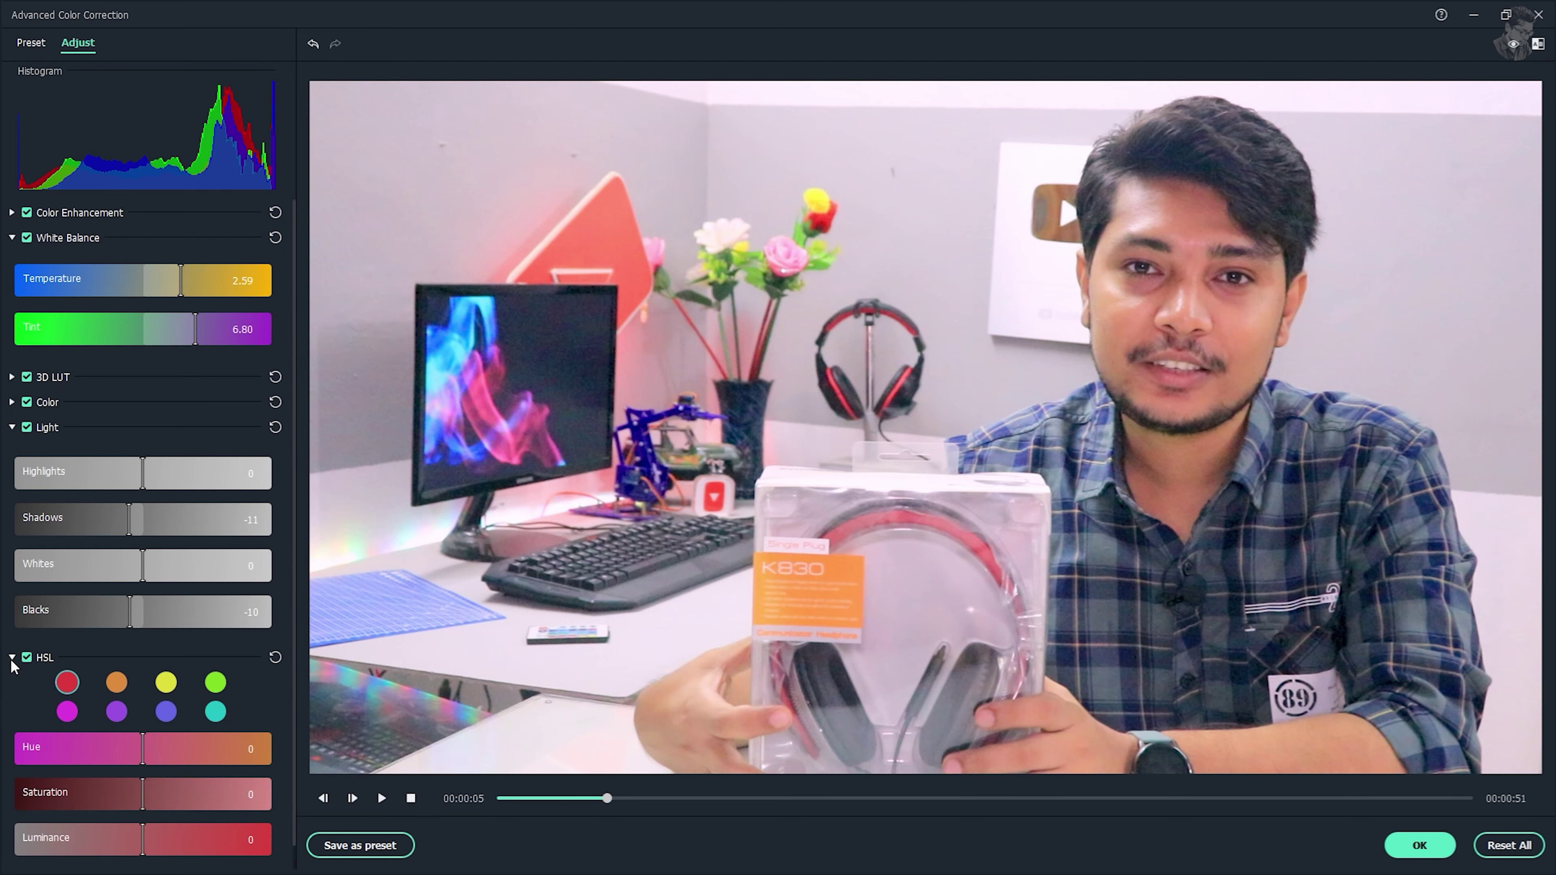
scroll(110, 600, down, 1)
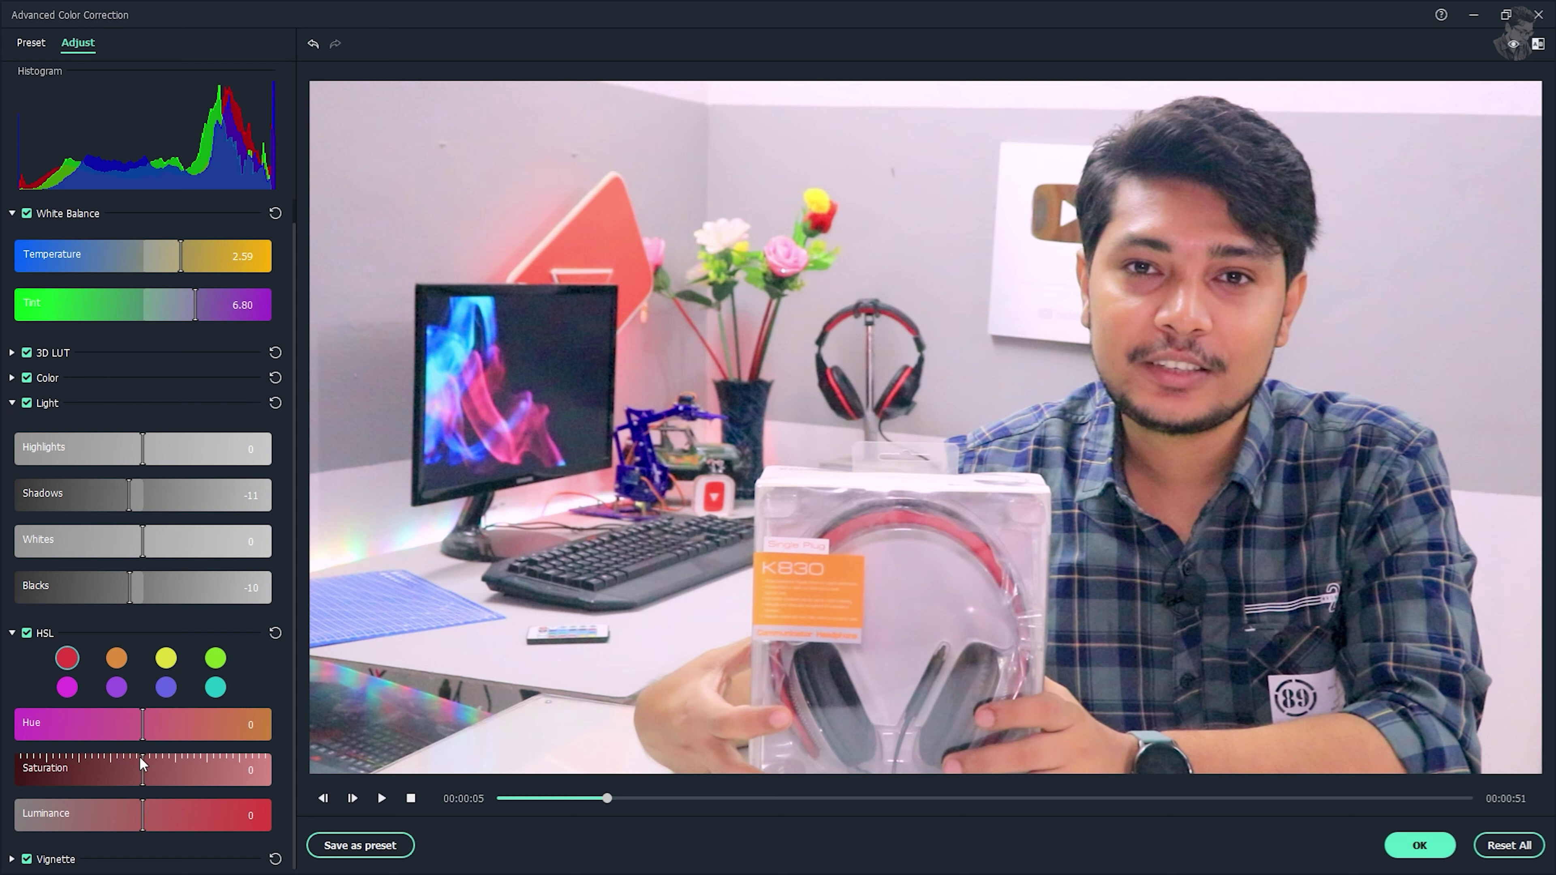
mouse_move(140, 721)
mouse_down()
mouse_move(36, 725)
mouse_move(252, 735)
mouse_move(143, 735)
mouse_up()
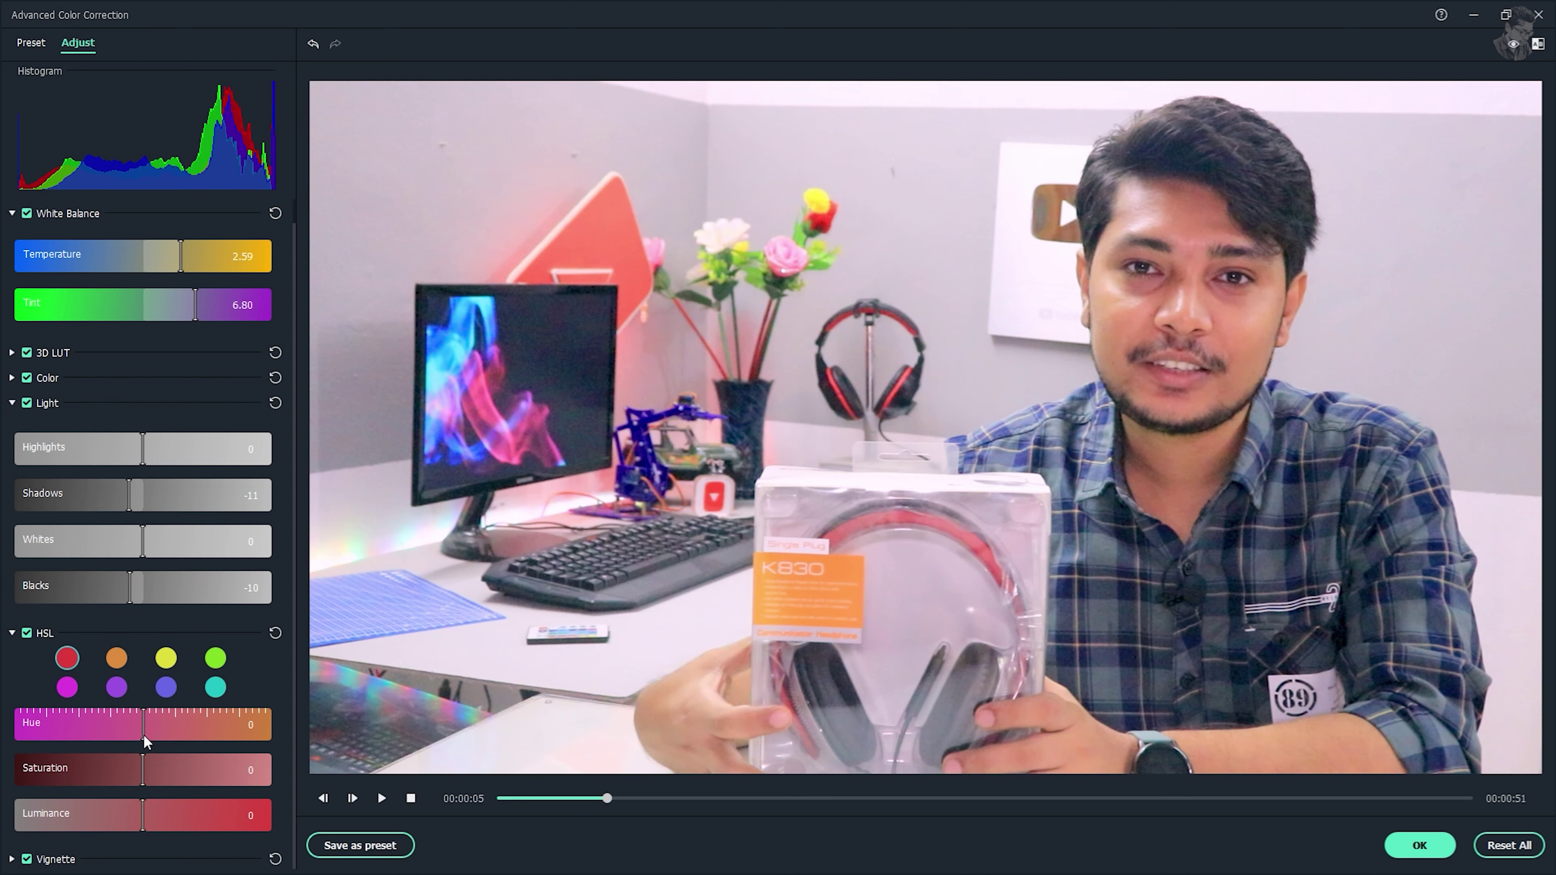
click(168, 685)
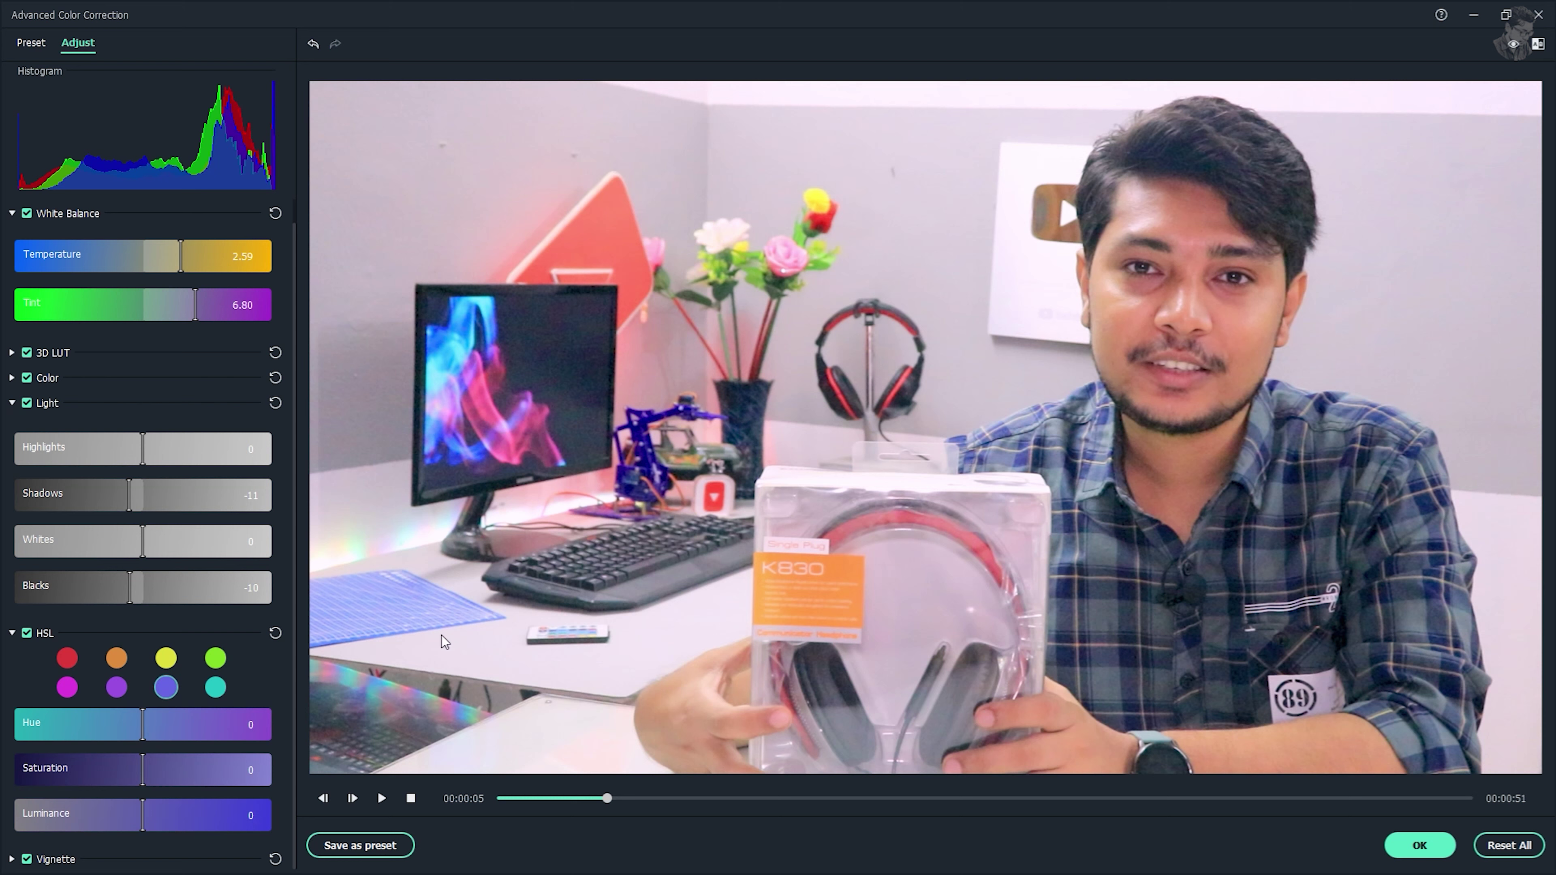
drag(140, 723, 225, 727)
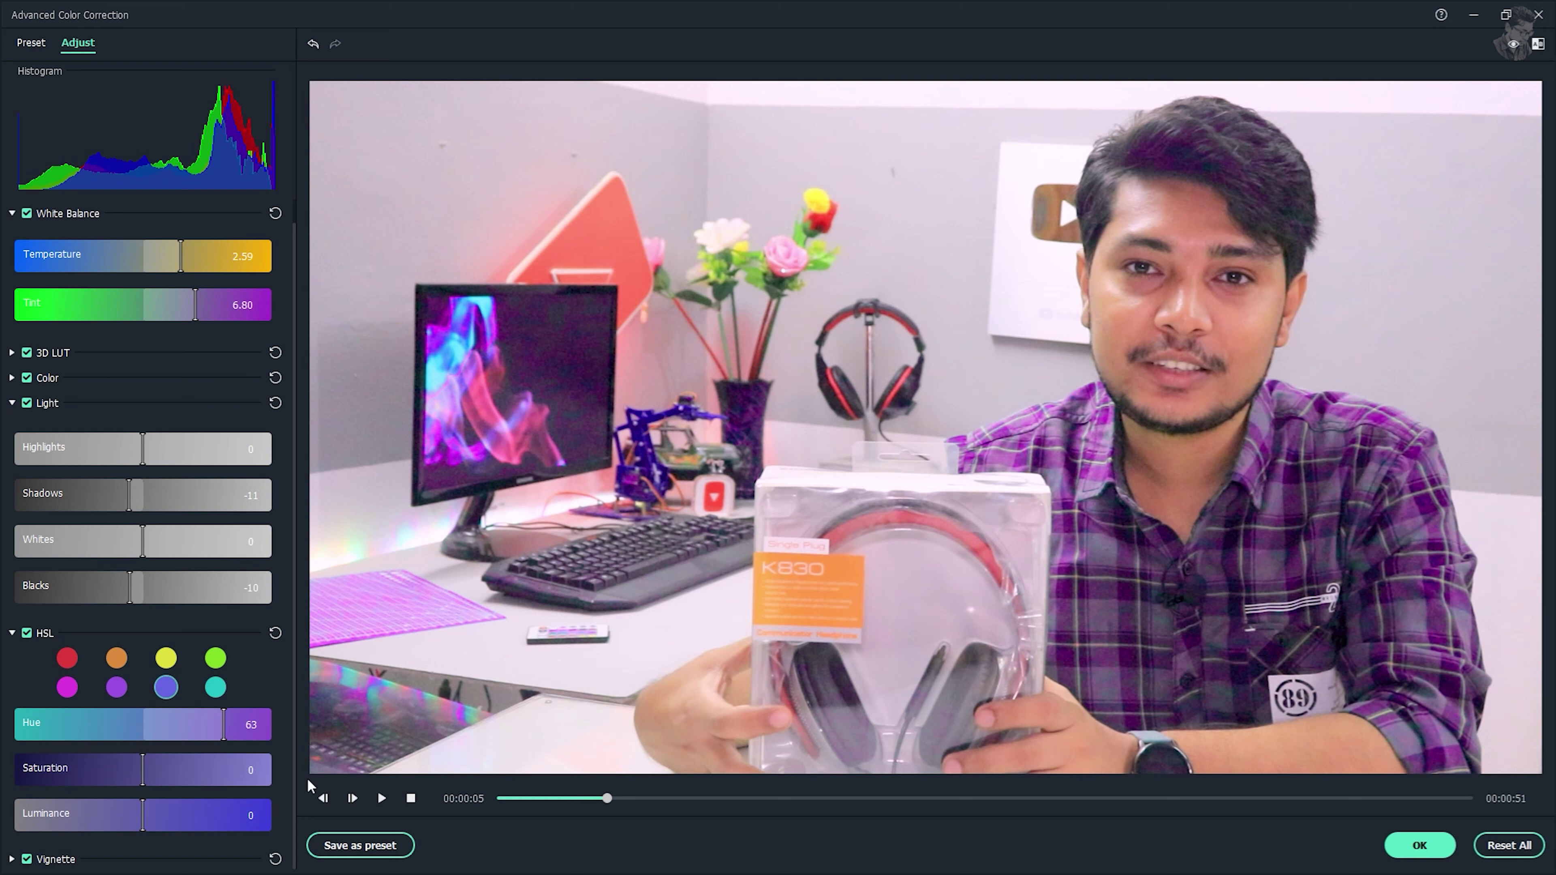
drag(225, 727, 142, 724)
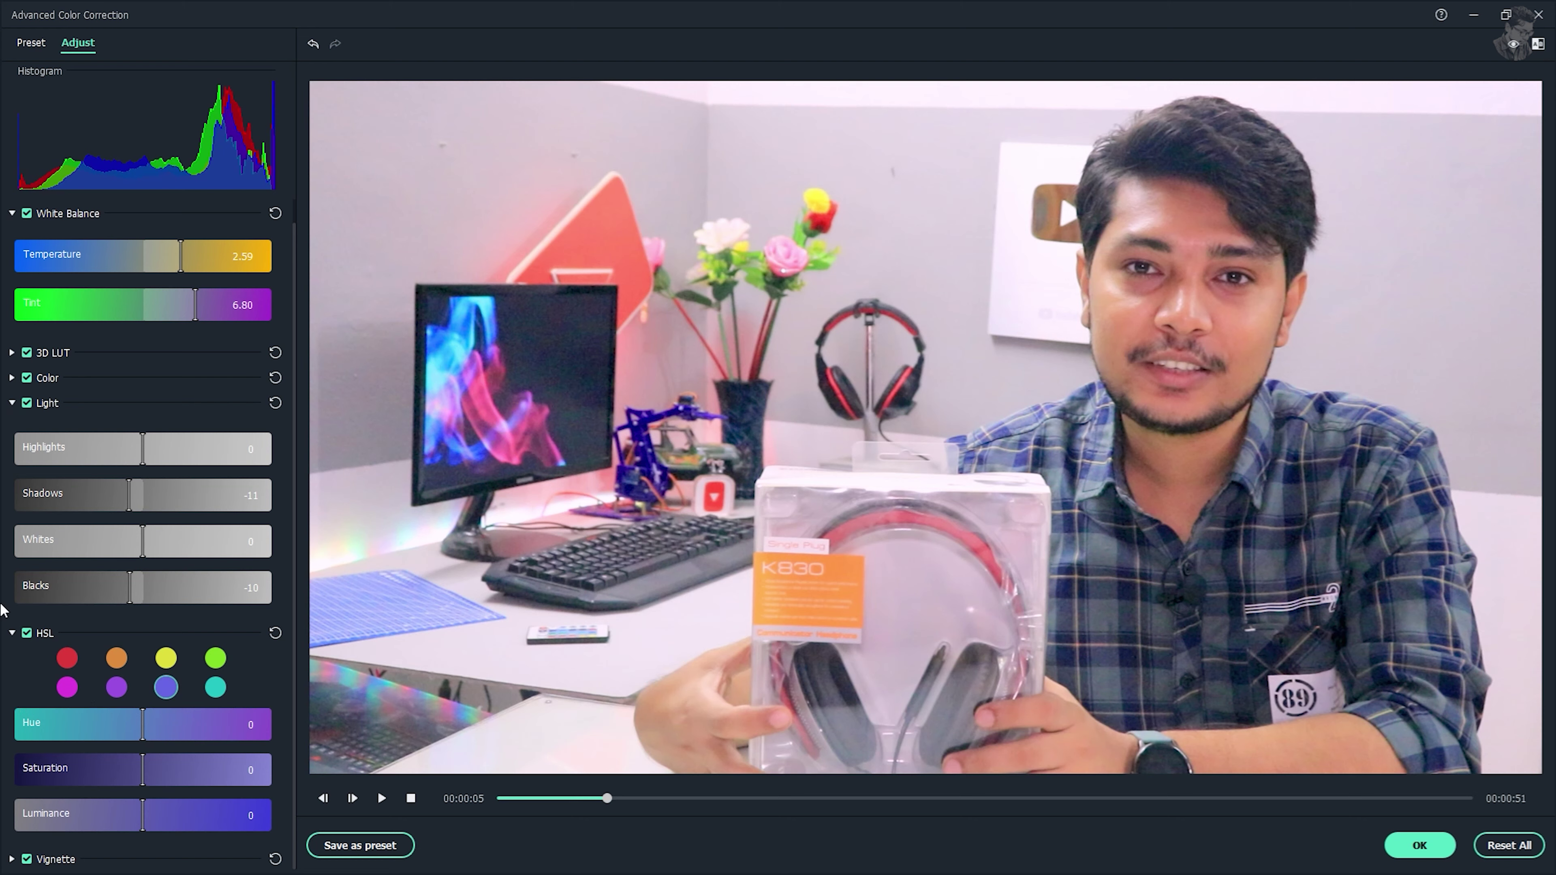
click(11, 633)
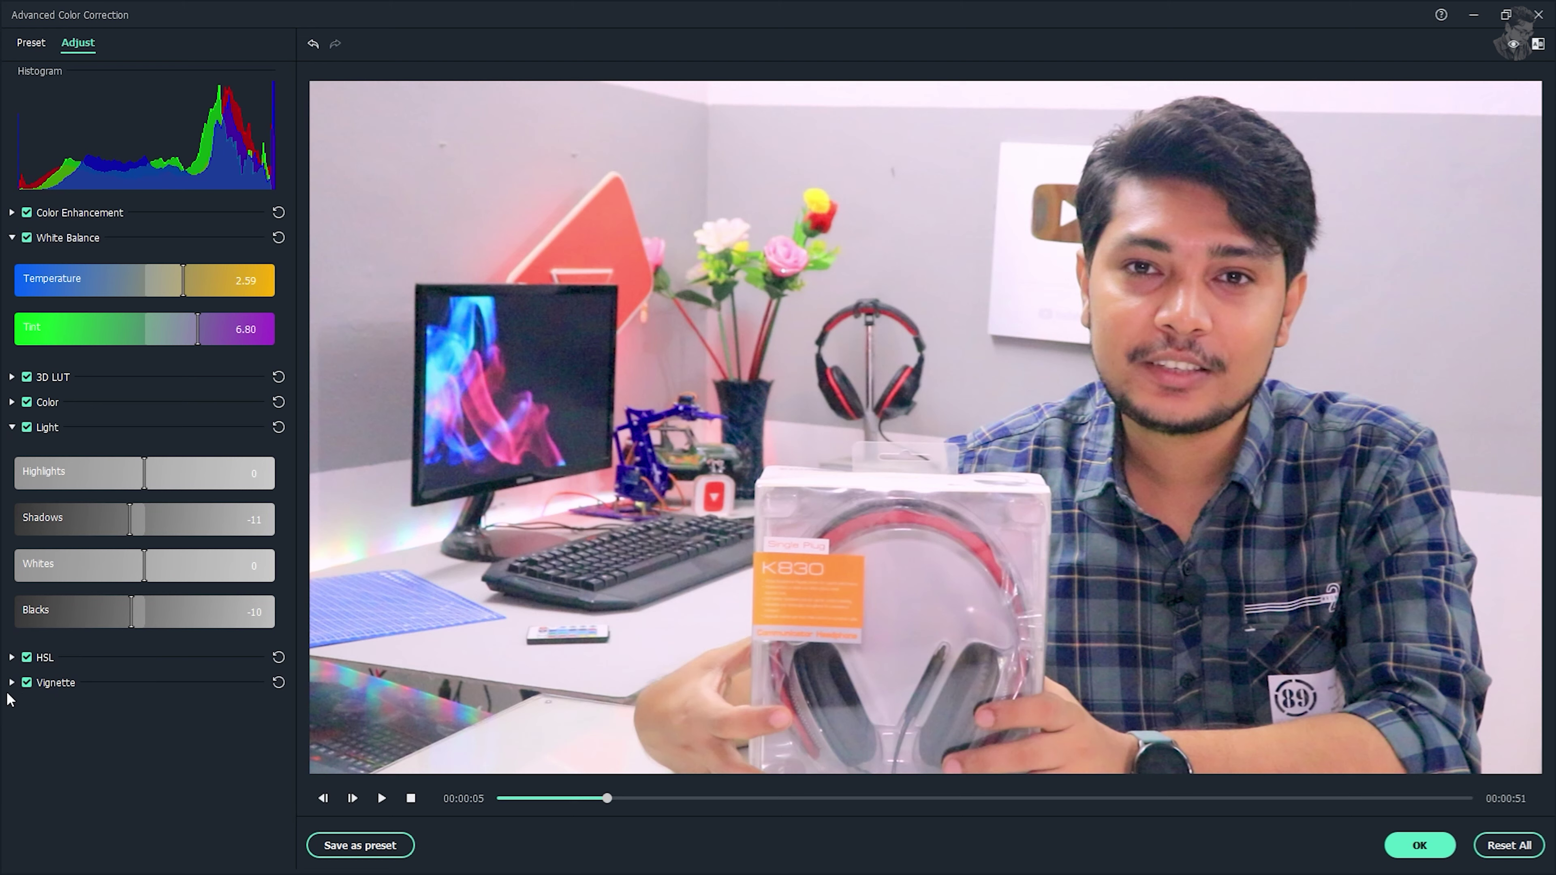
Try a vignette with amount 100, size 84 and roundness 44, and reset the vignette settings.
click(11, 682)
scroll(179, 691, down, 2)
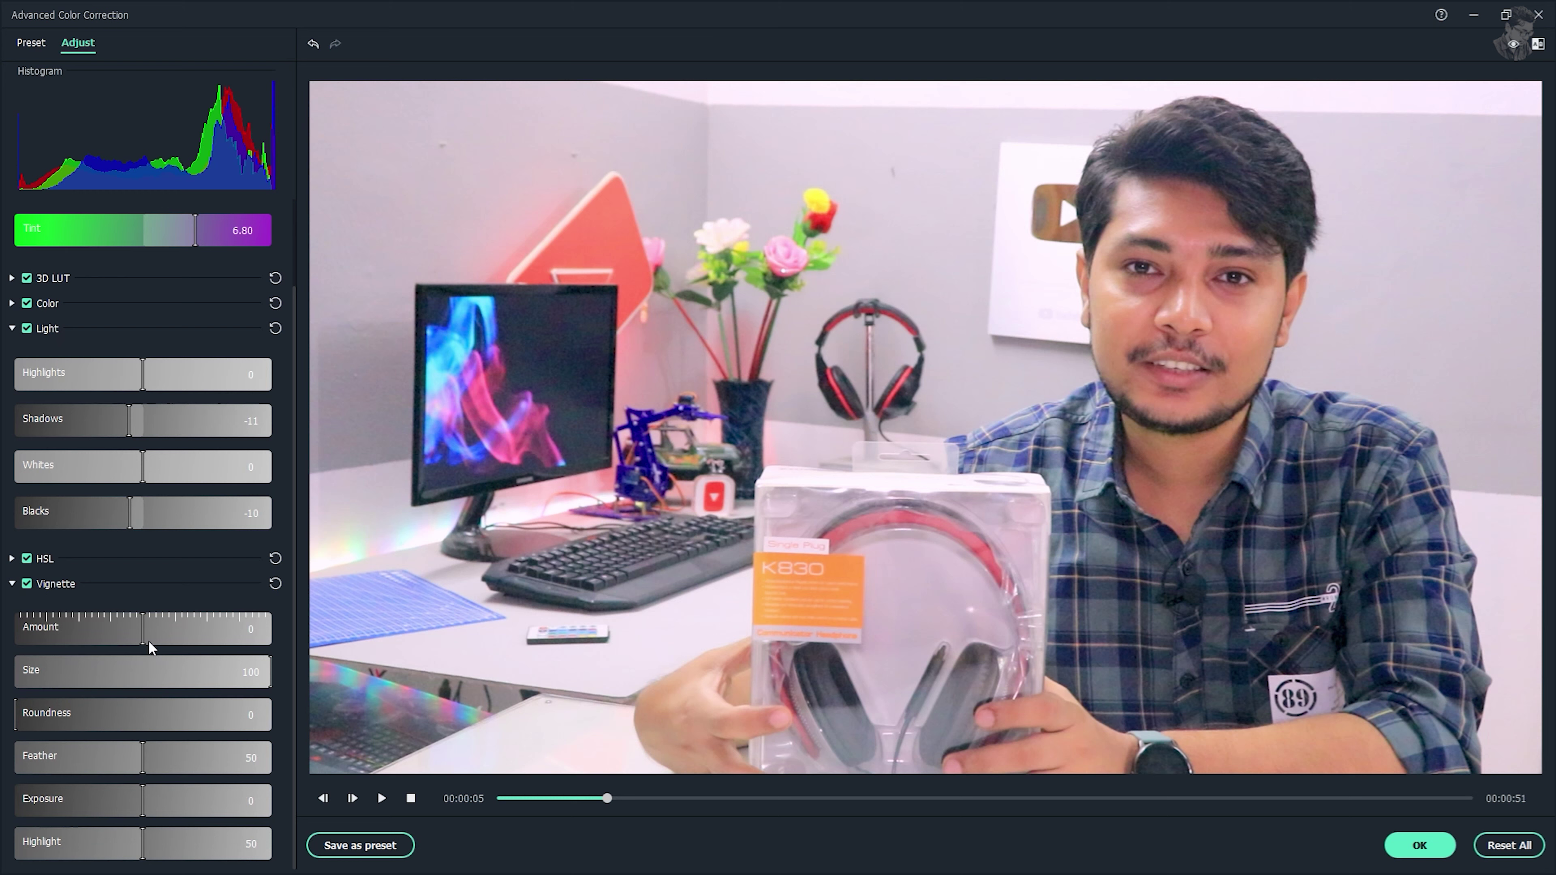
drag(141, 630, 359, 640)
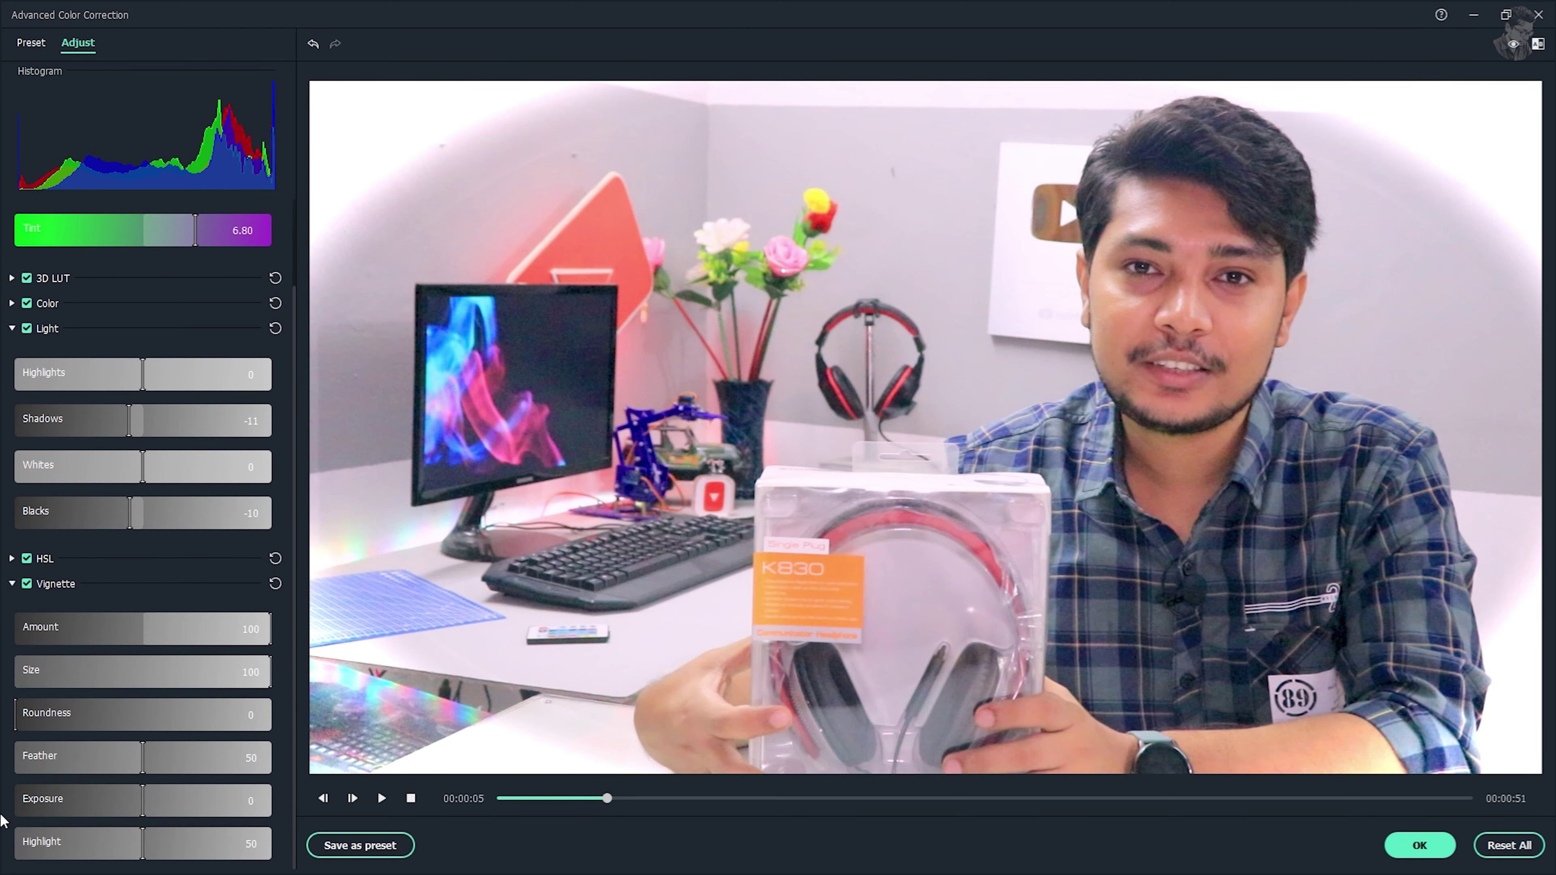
drag(30, 657, 231, 678)
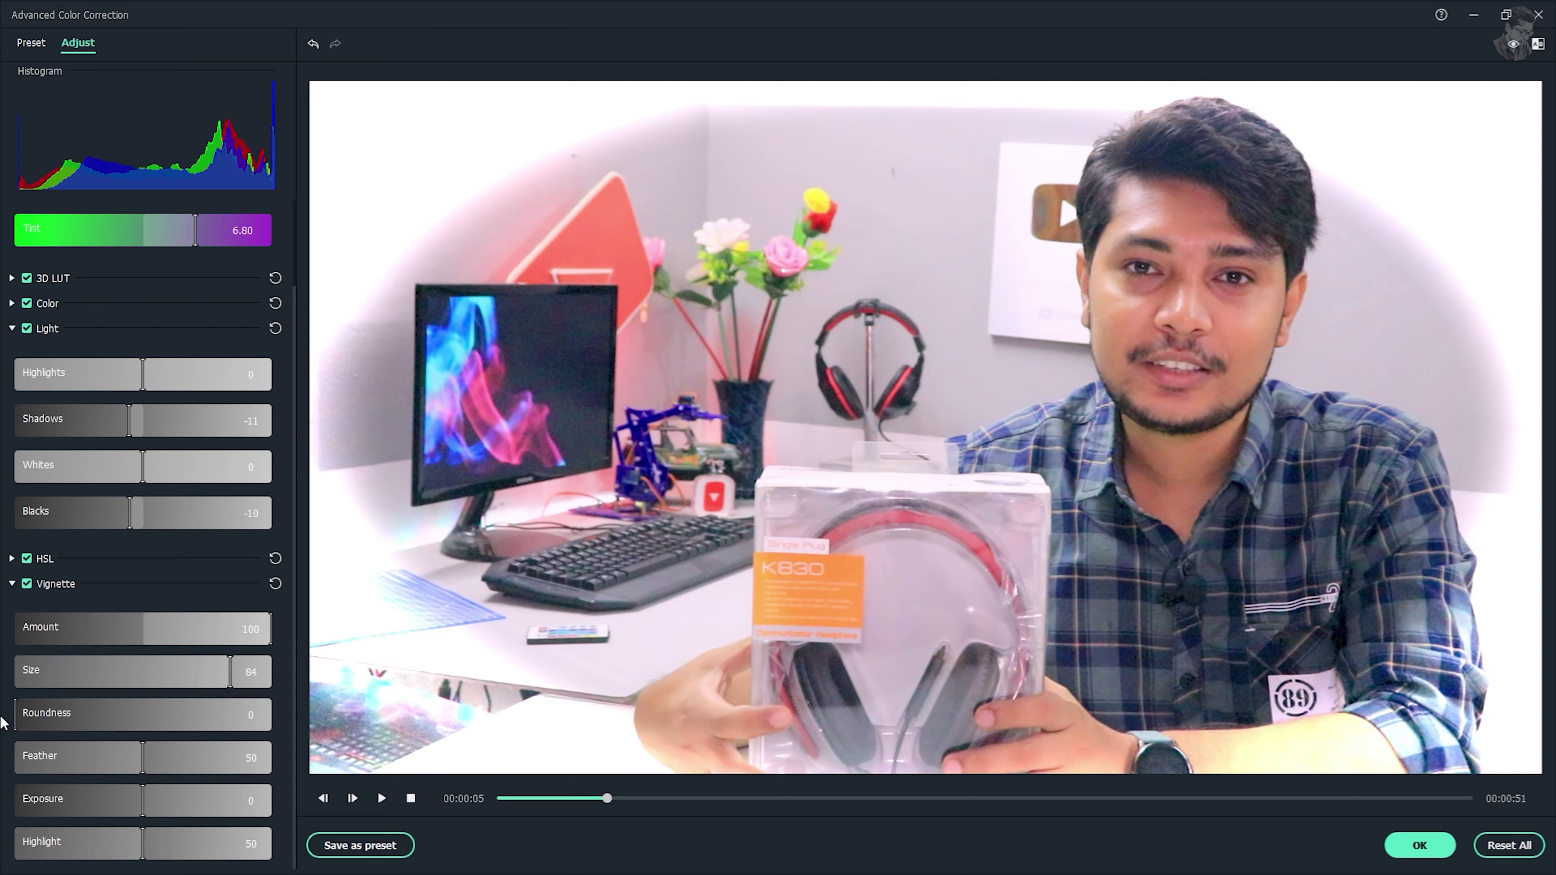
drag(17, 716, 129, 727)
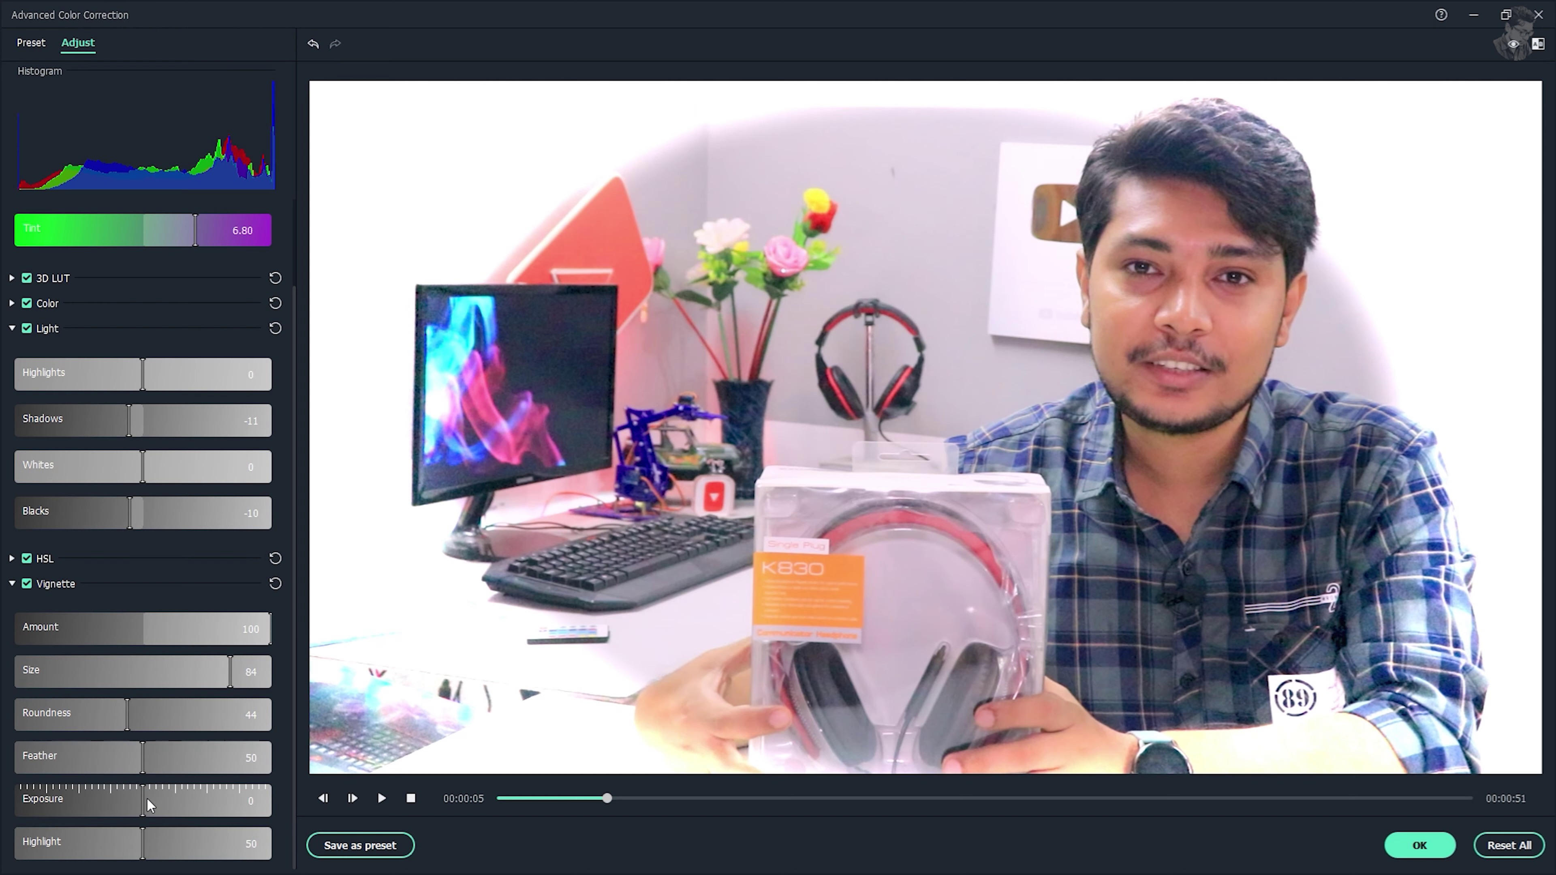
mouse_move(146, 798)
mouse_down()
mouse_move(270, 800)
mouse_move(69, 800)
mouse_move(142, 795)
mouse_up()
click(275, 584)
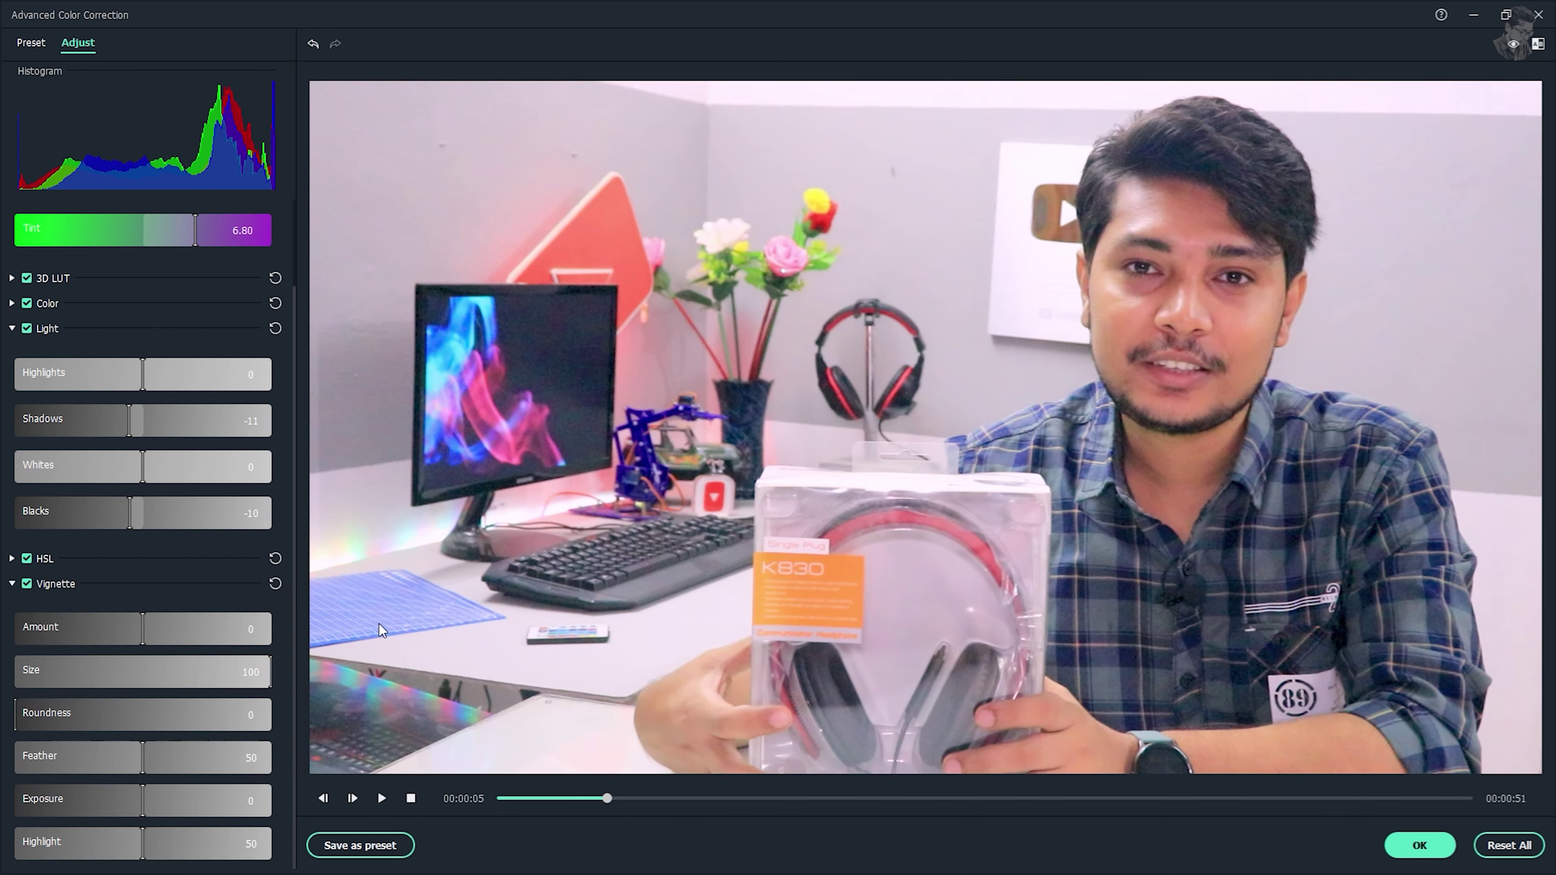
click(12, 583)
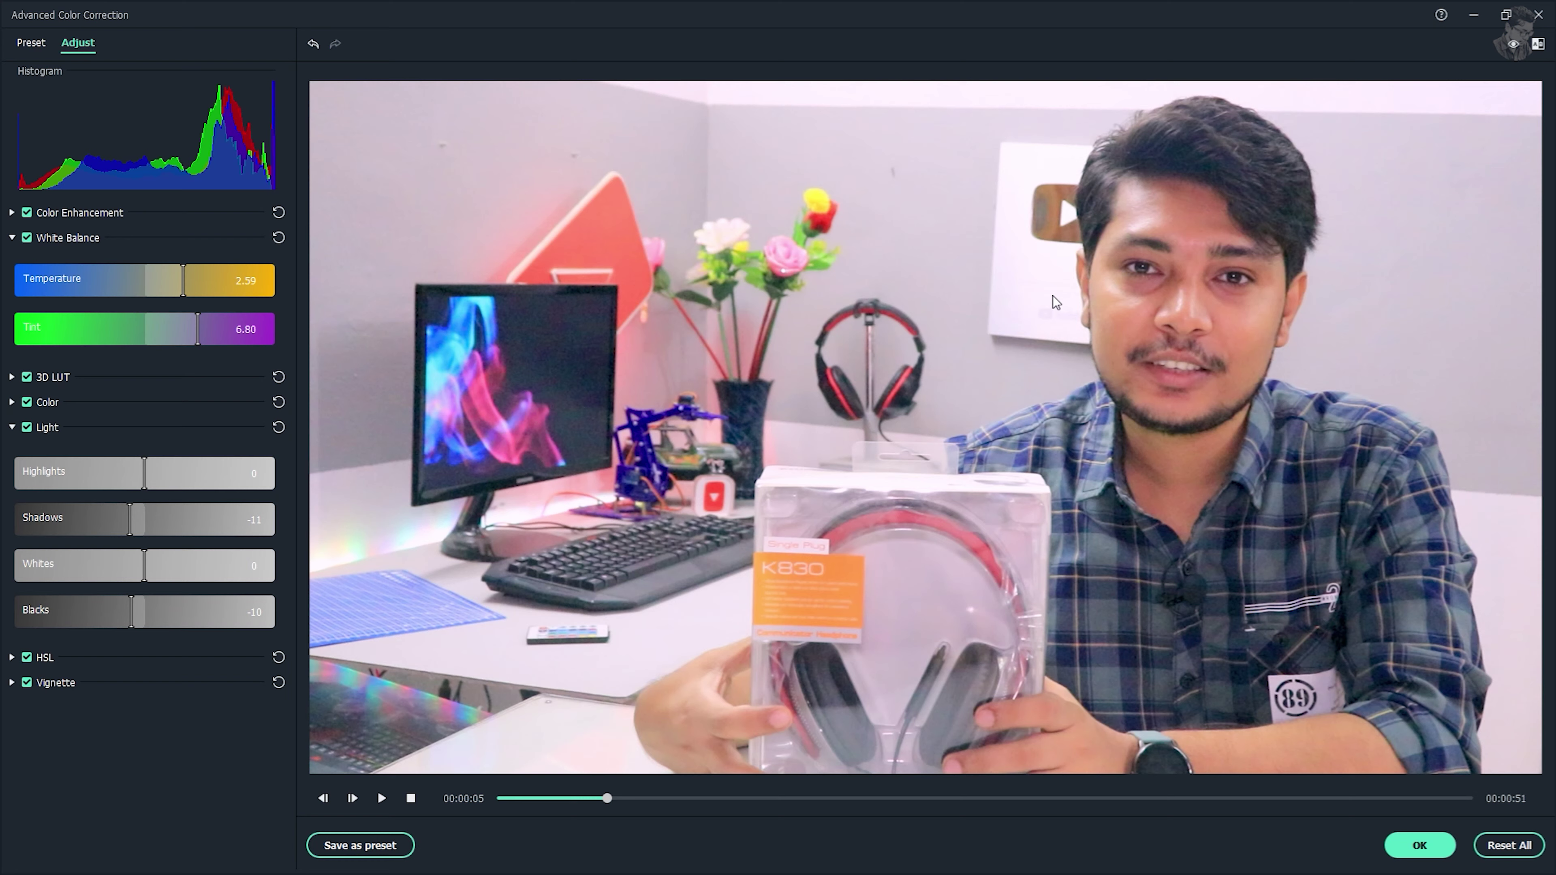
Apply the color correction to the clip and play its first few seconds in the preview.
click(1419, 845)
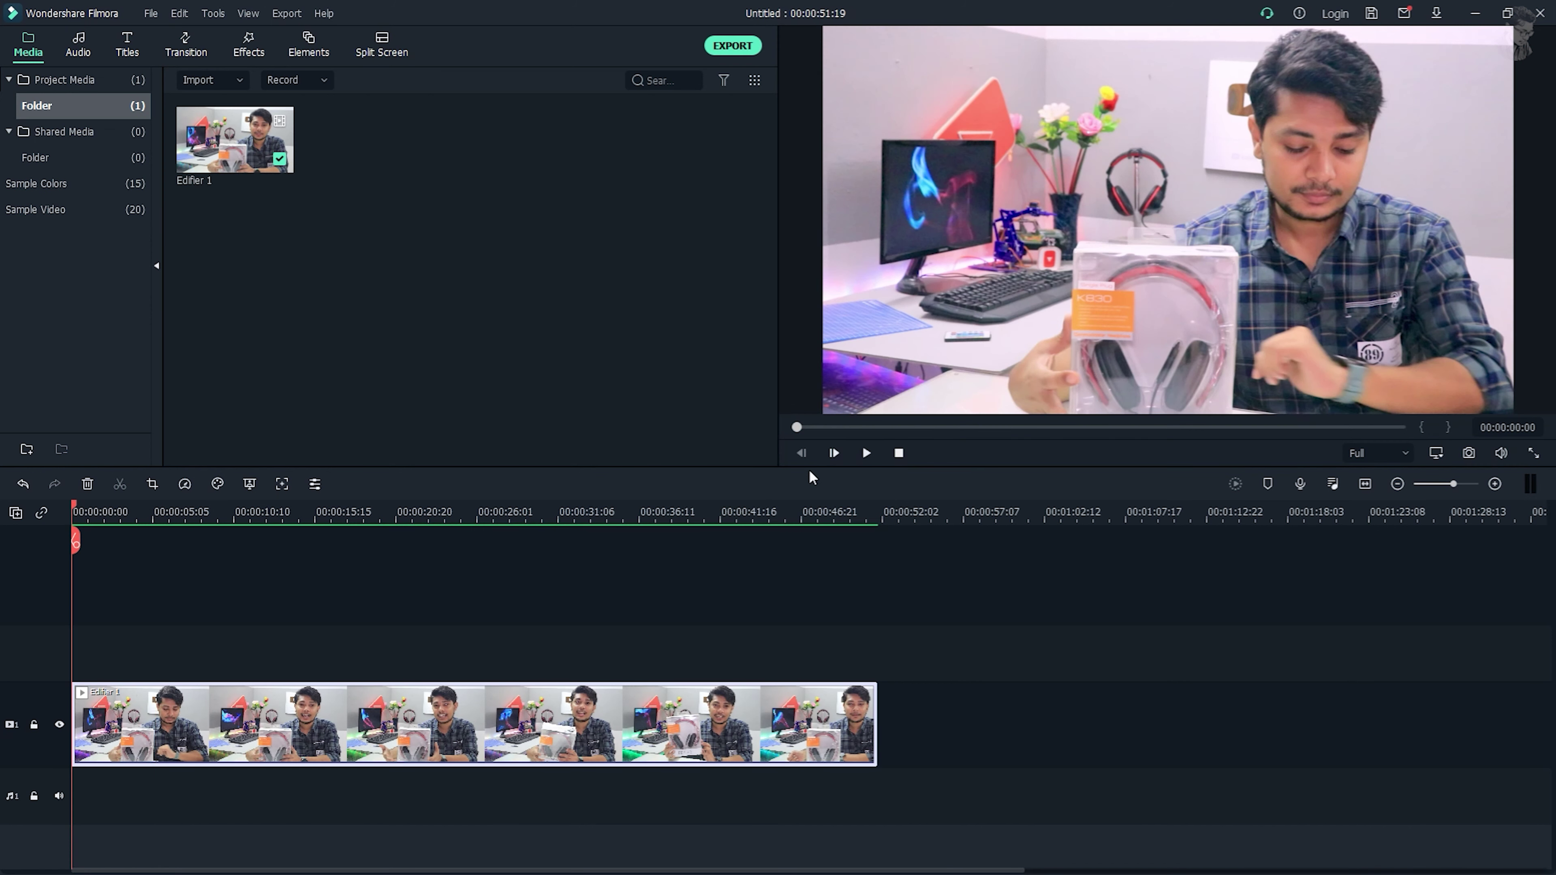
key(space)
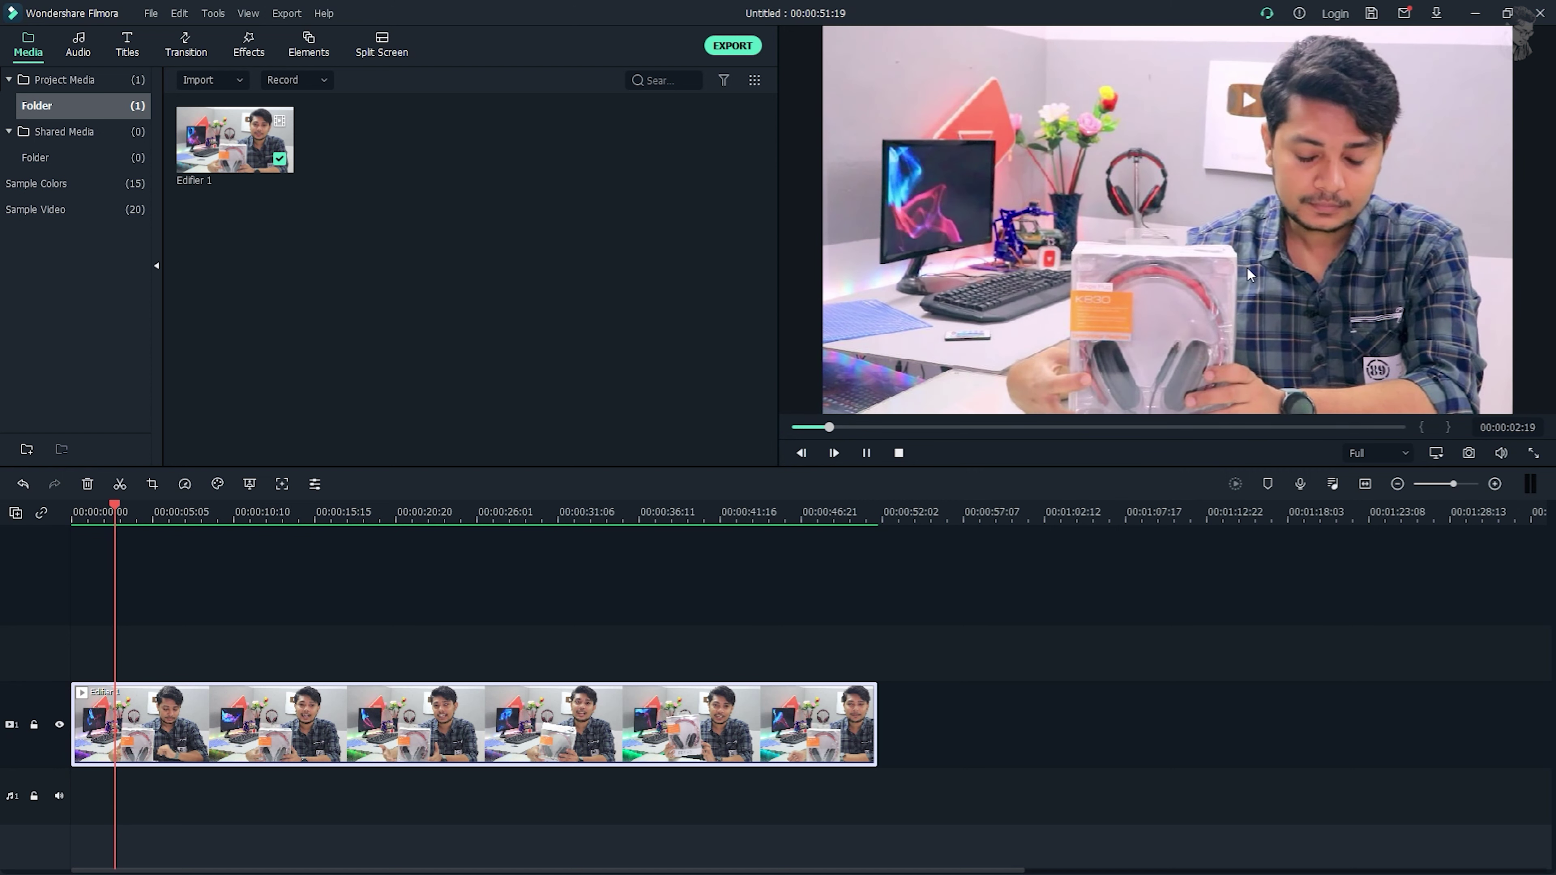
key(space)
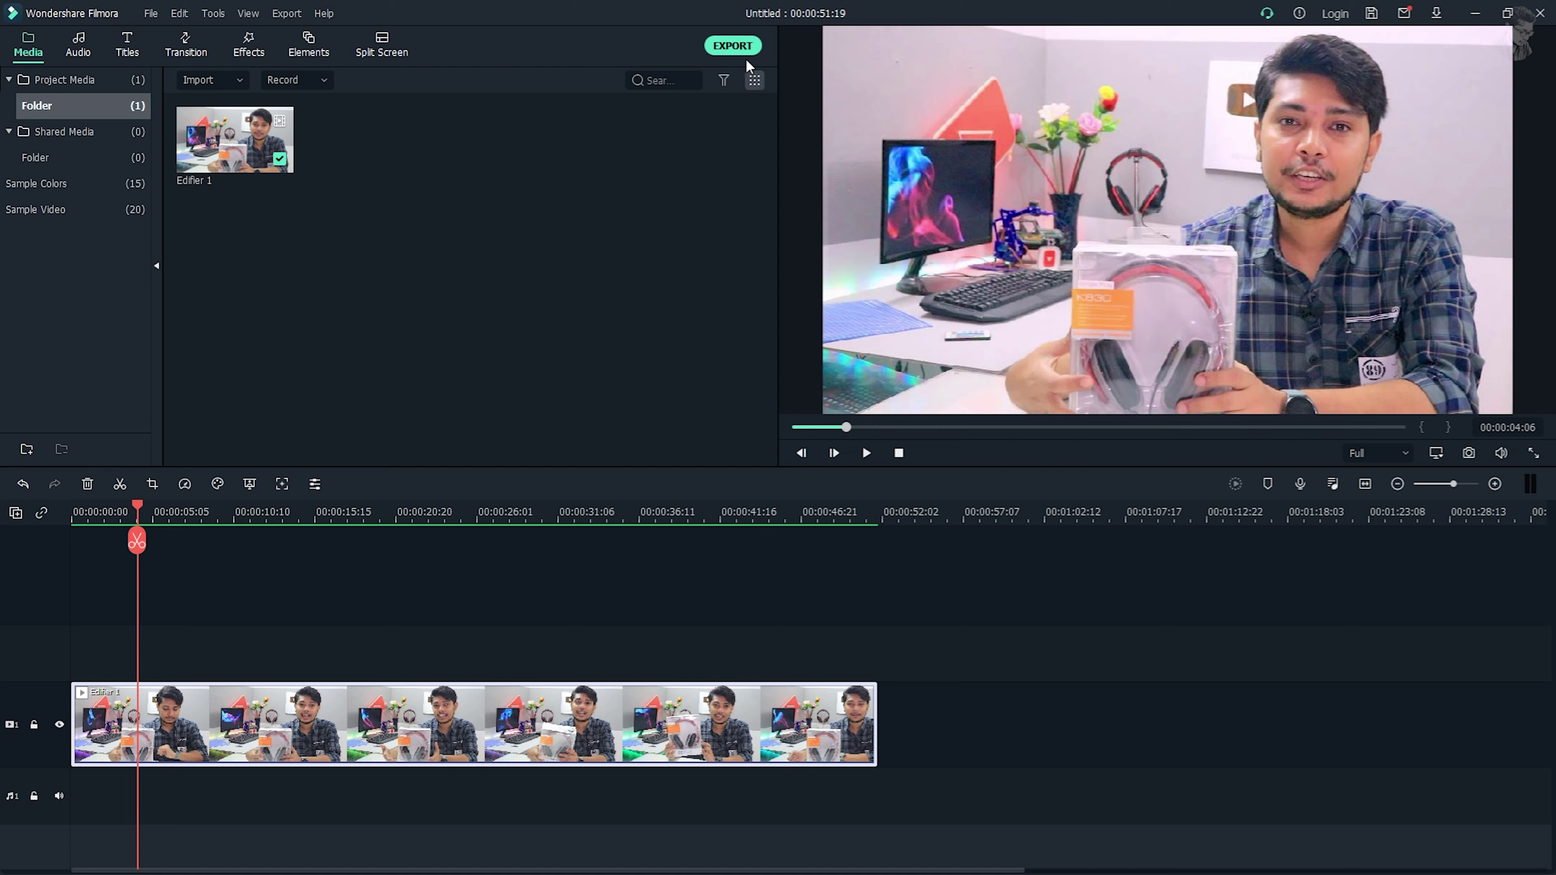
Start an MP4 export named 123 and set its video resolution to 1920x1080.
click(730, 49)
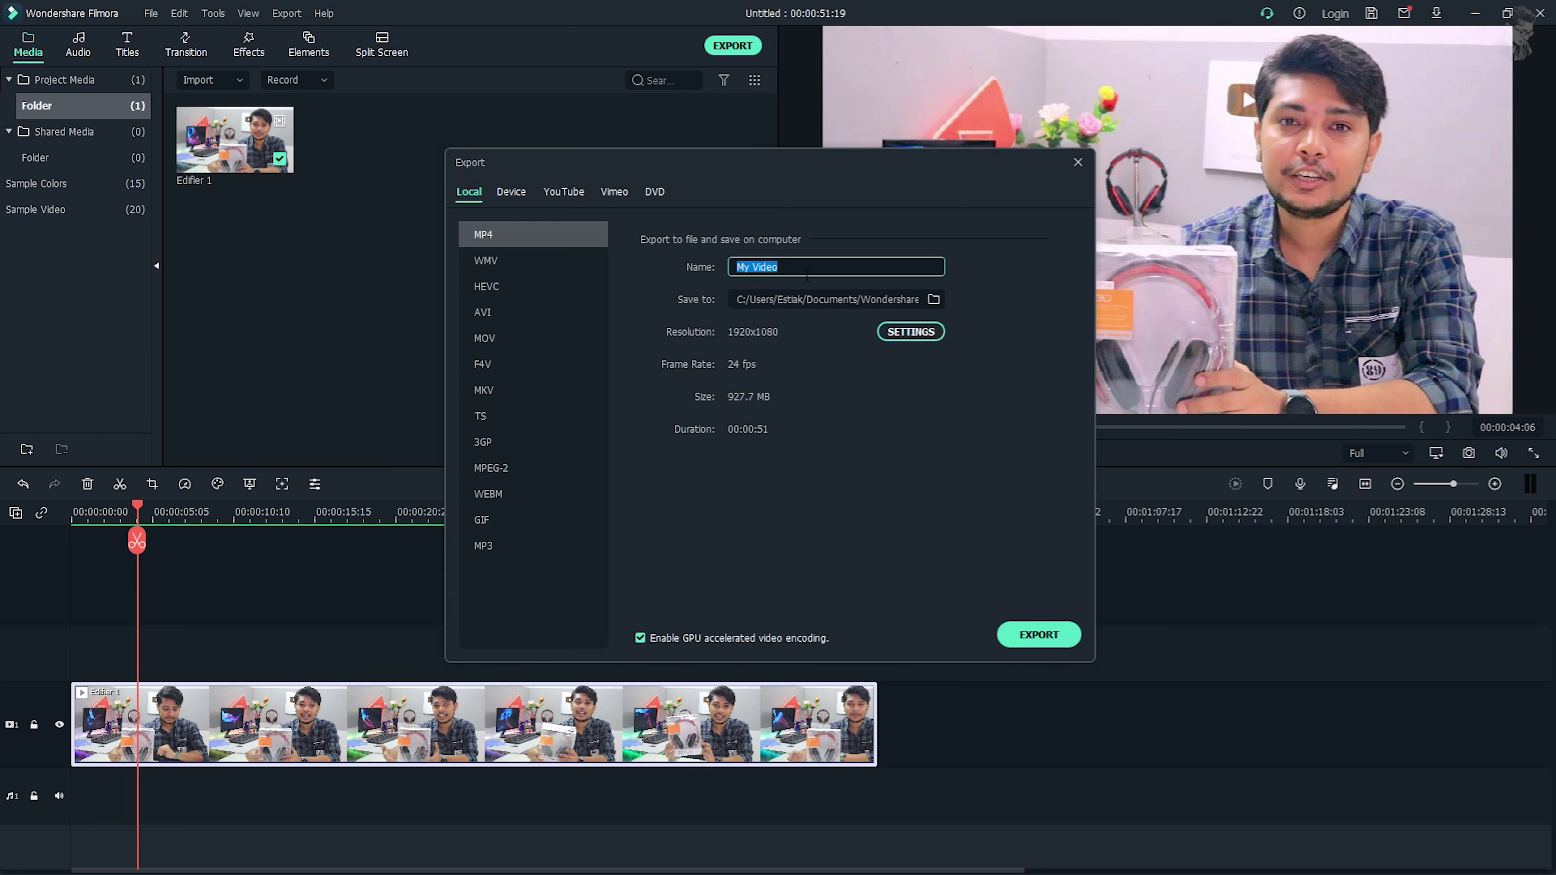
text(123)
click(910, 334)
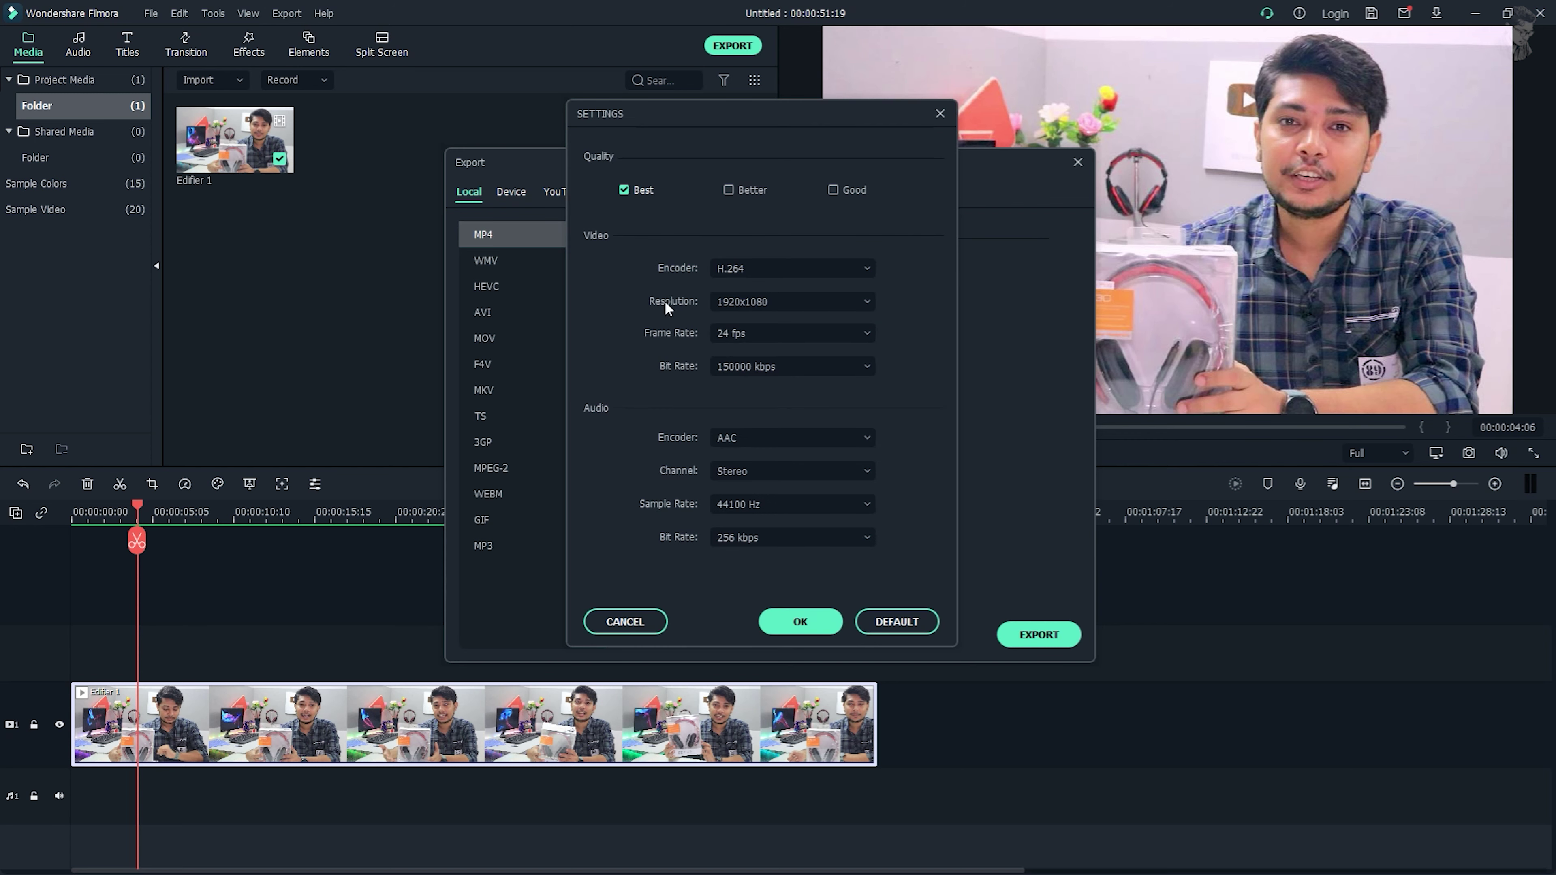
click(755, 303)
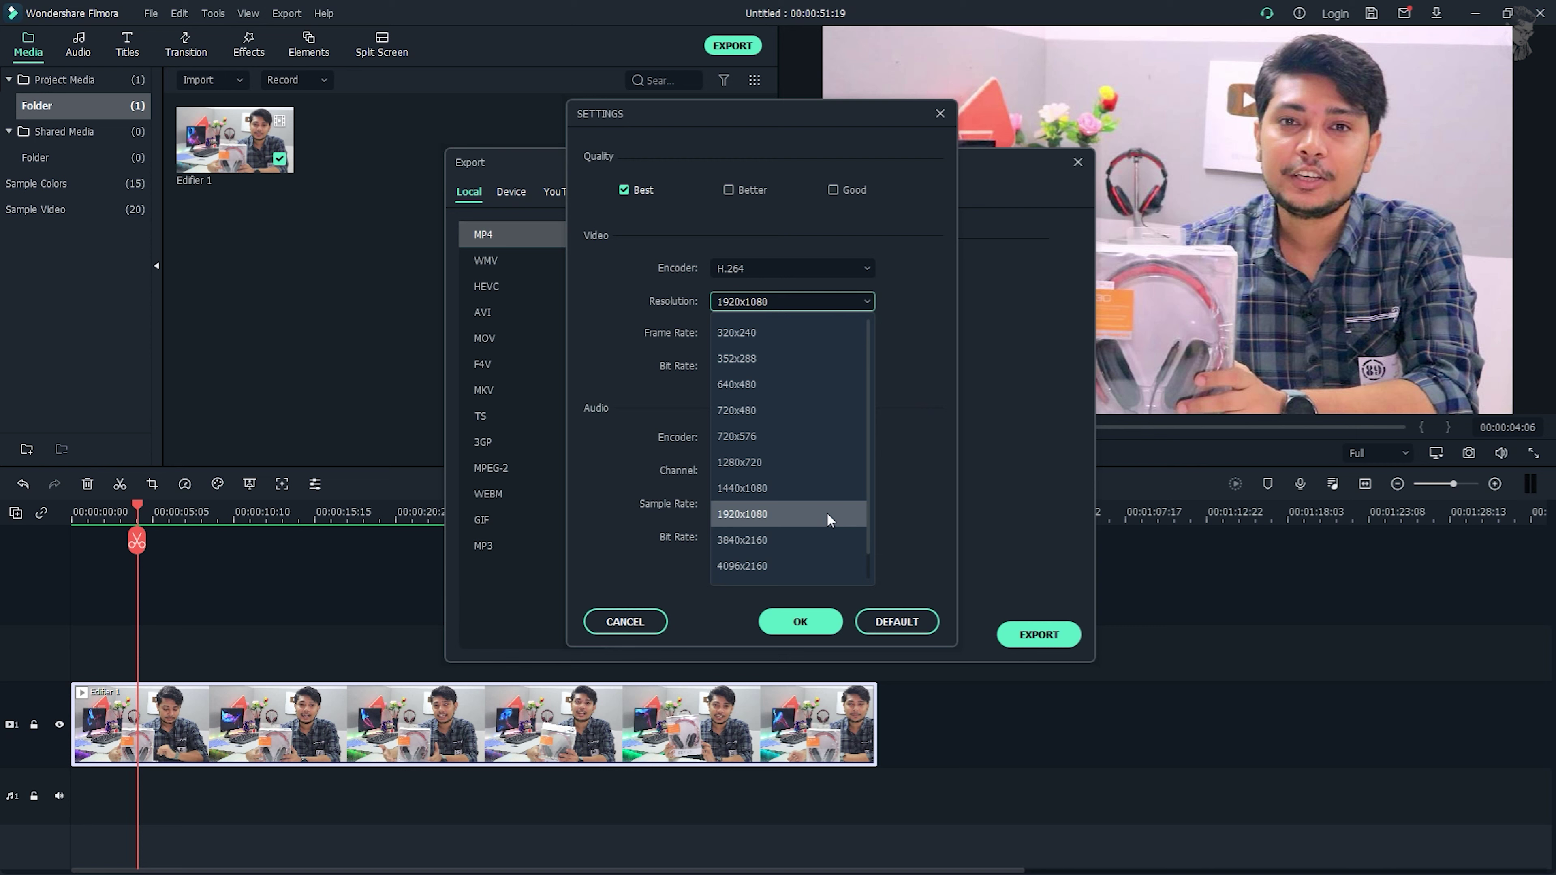
scroll(743, 569, down, 1)
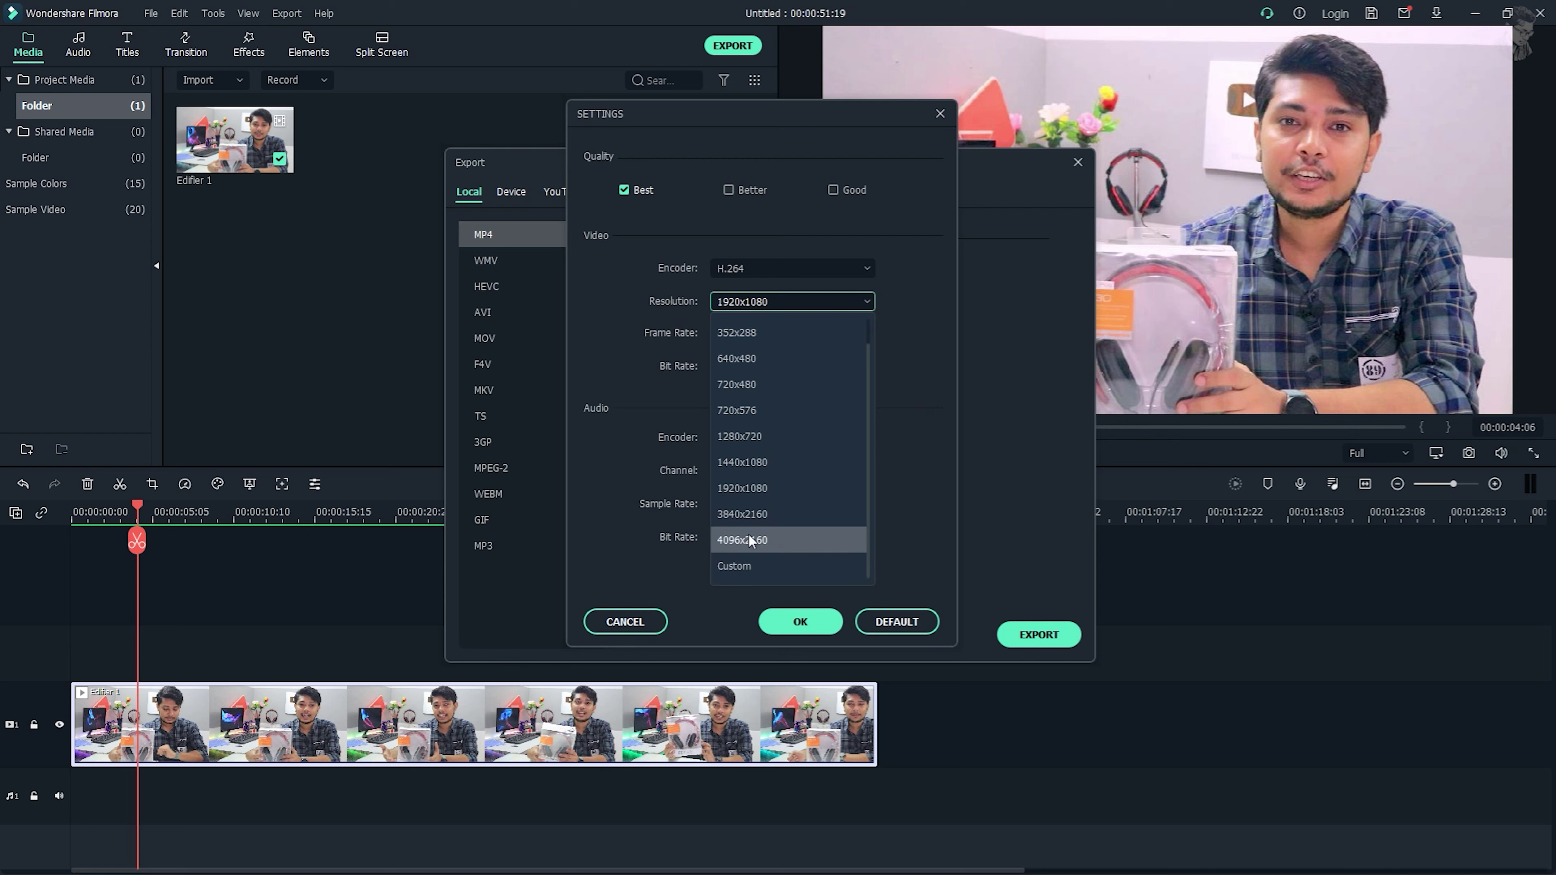
click(790, 488)
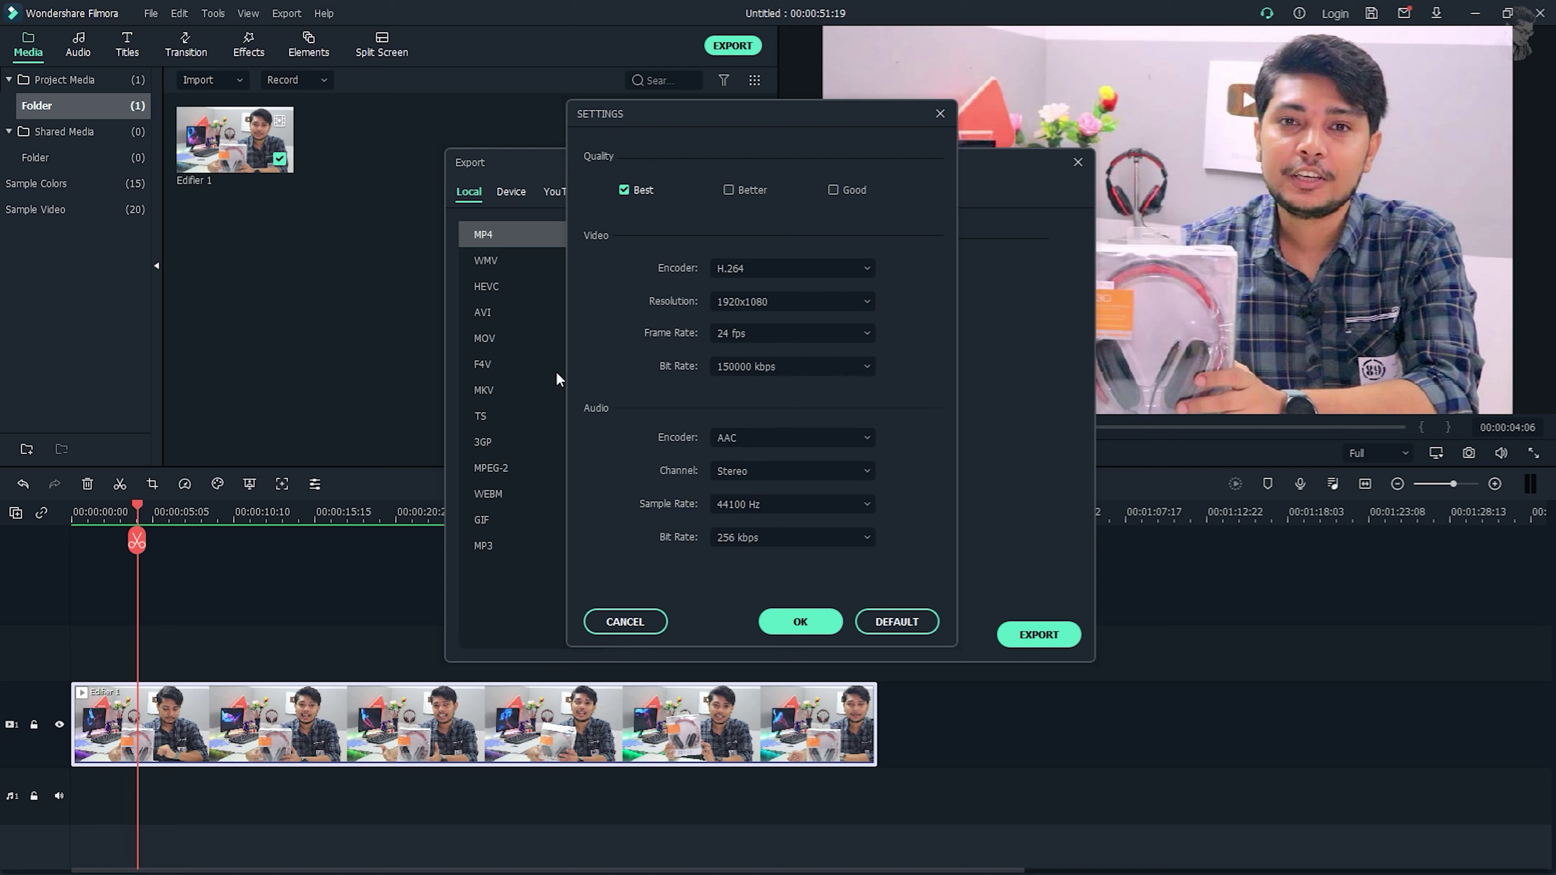
Set the export's video bit rate to 150000 kbps.
click(755, 366)
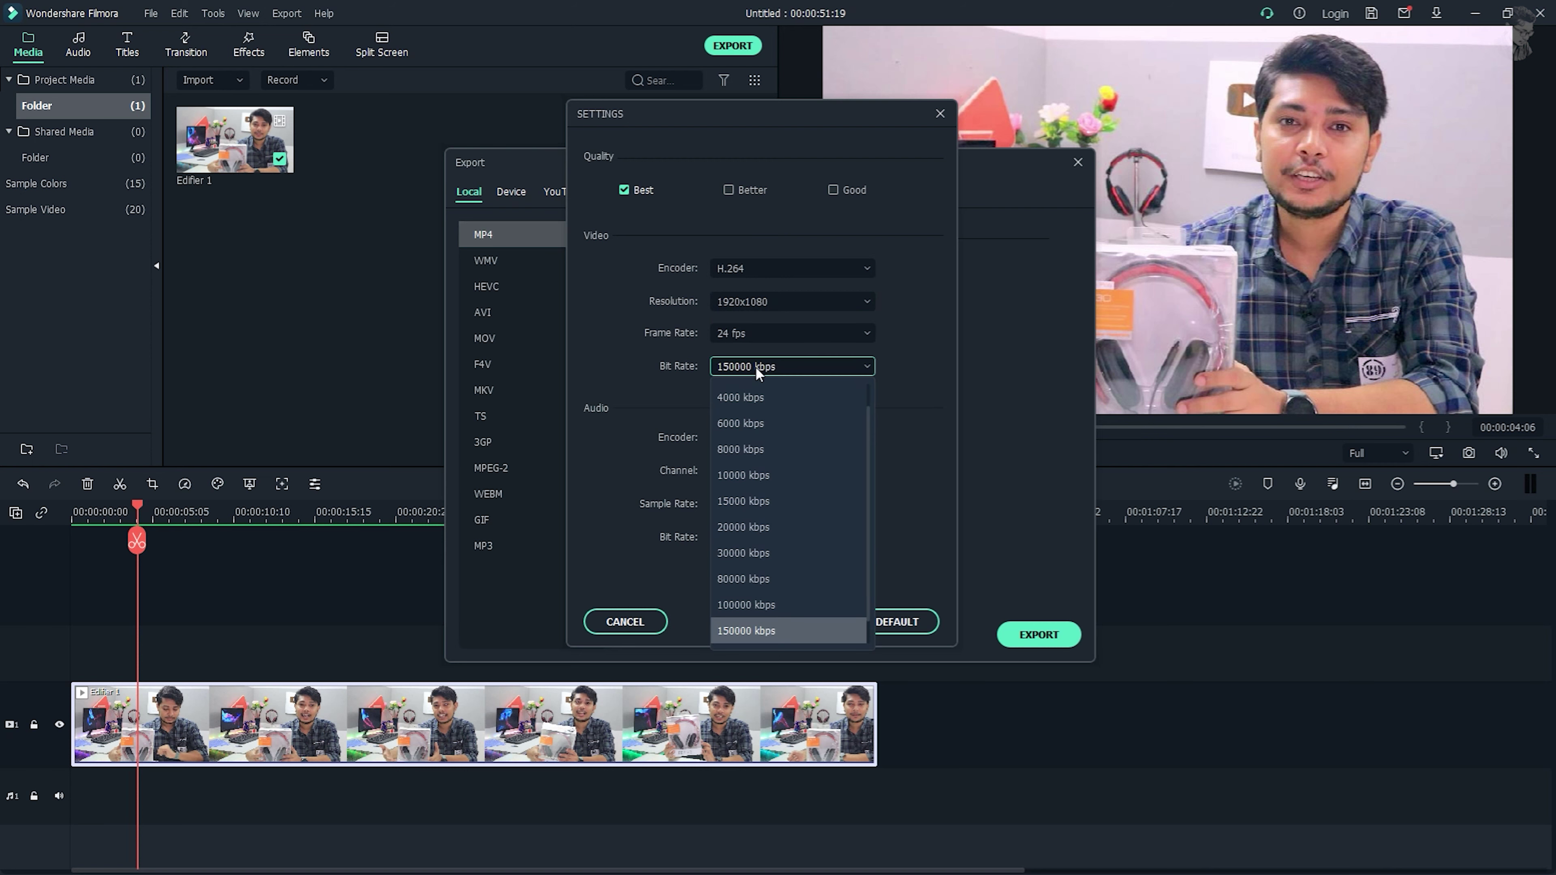
scroll(752, 625, down, 1)
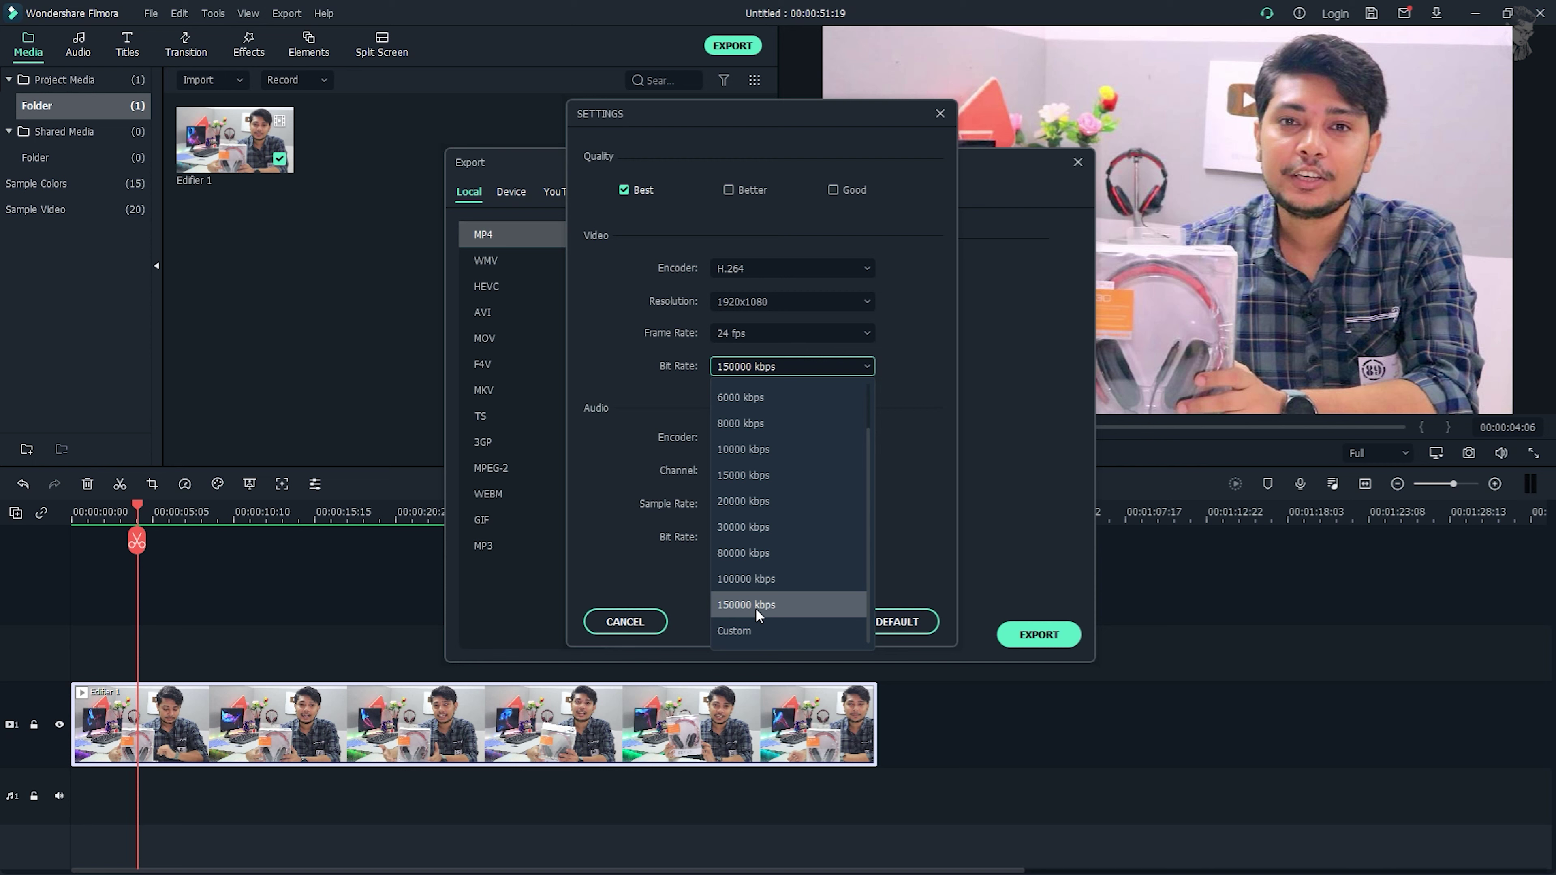
scroll(774, 420, up, 1)
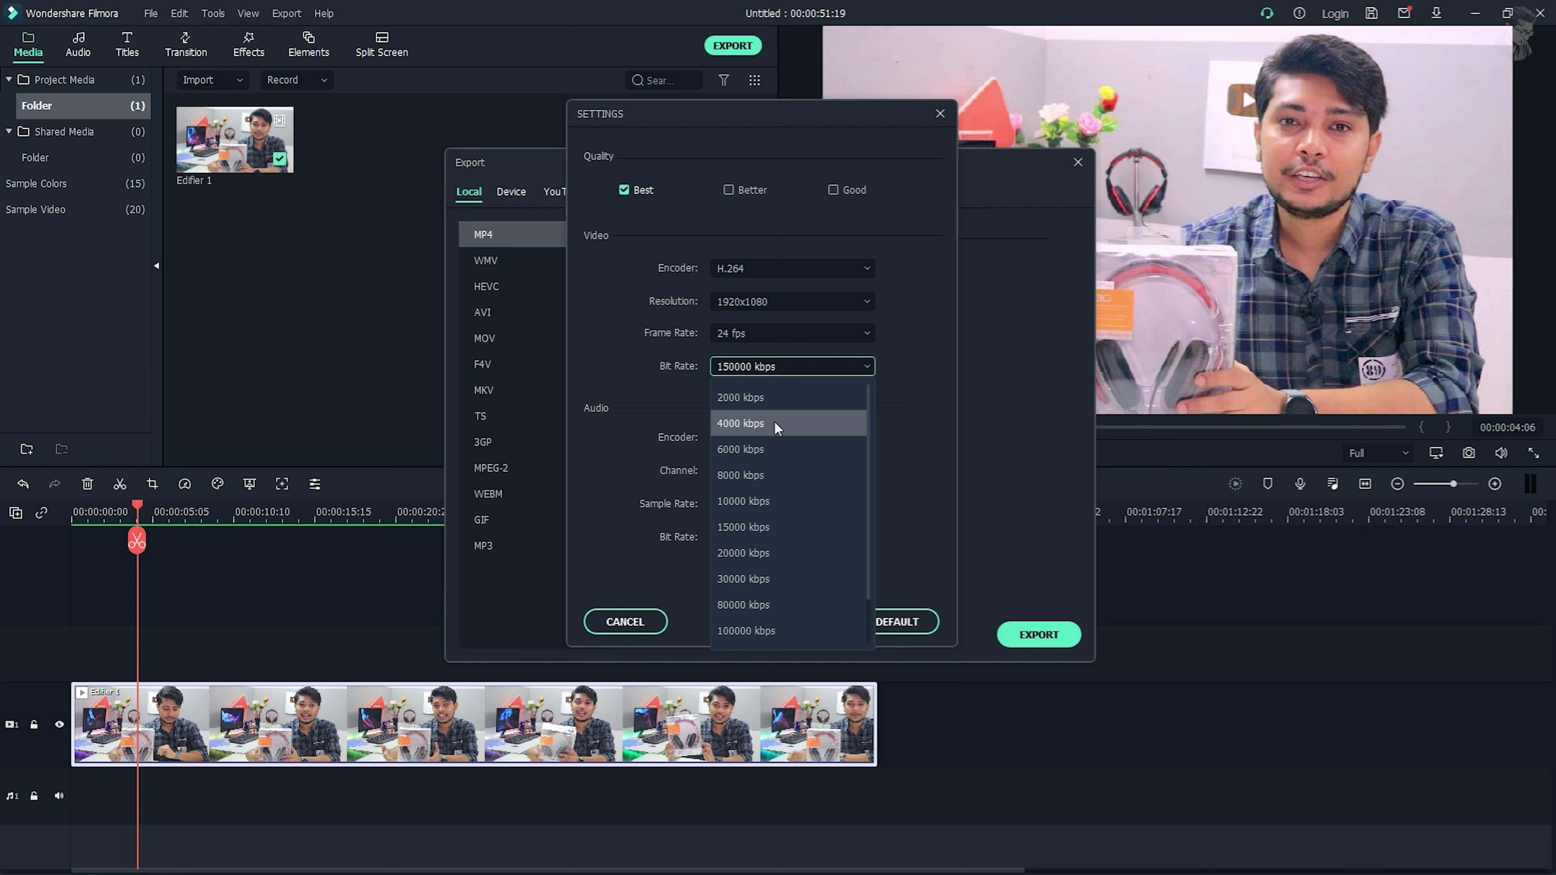
scroll(774, 427, down, 1)
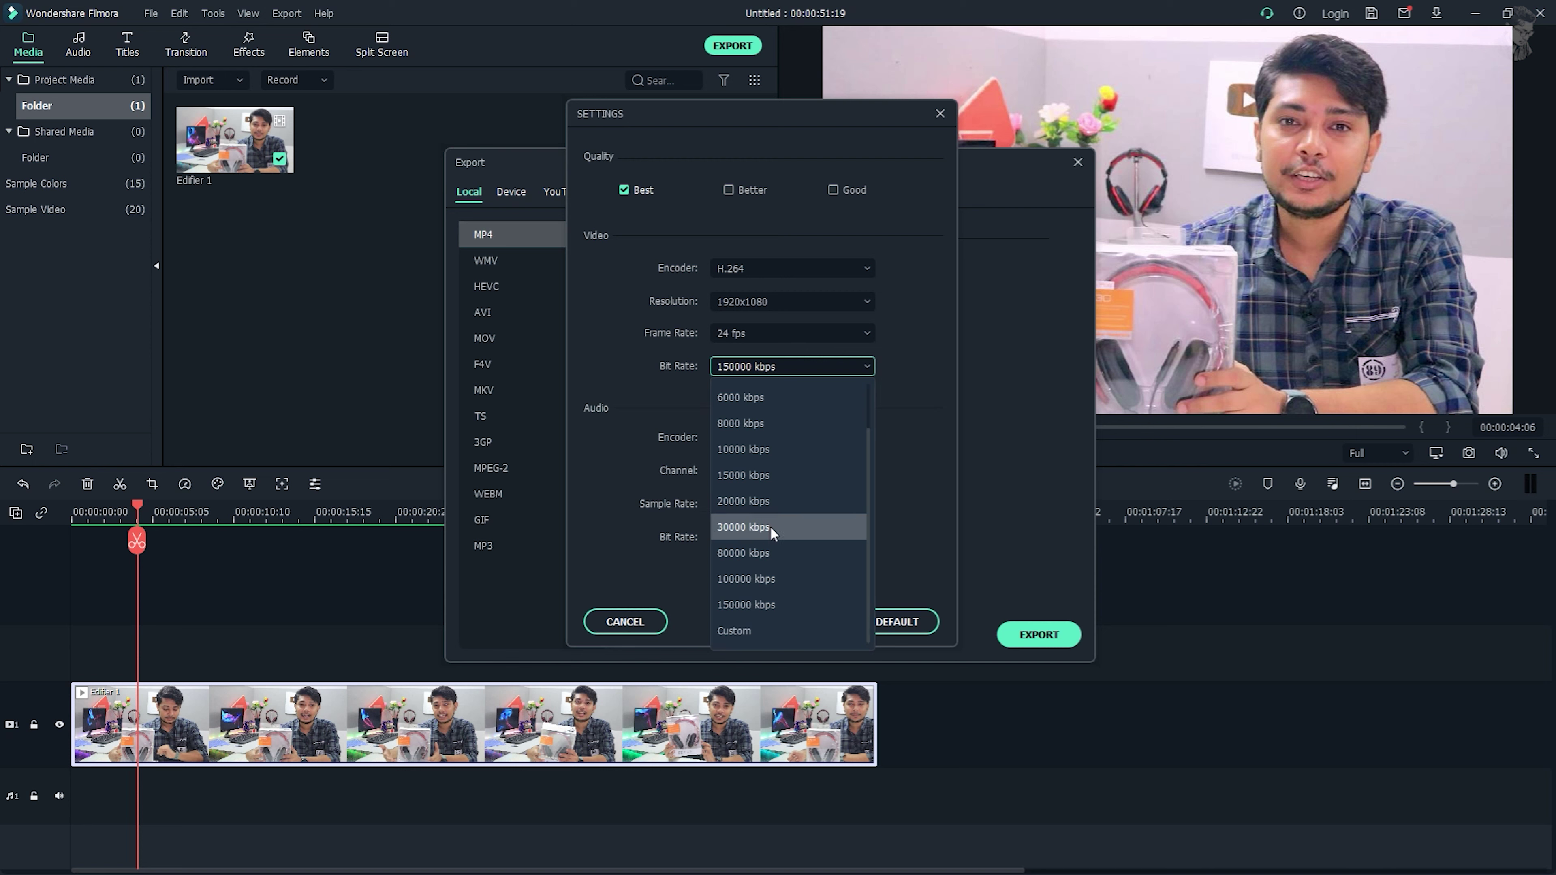
click(754, 605)
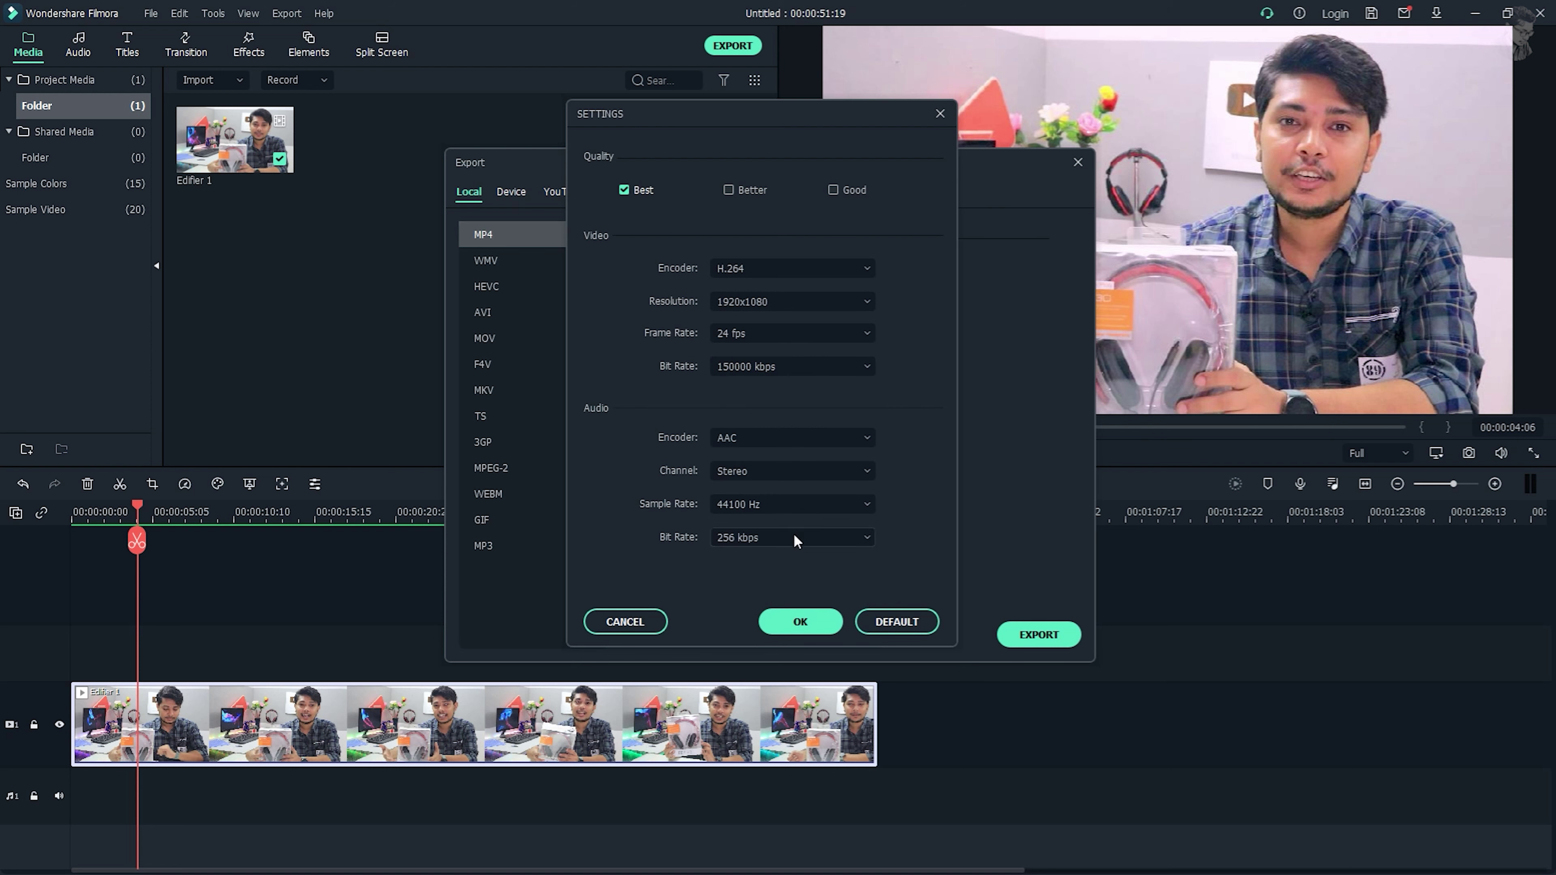
Choose the audio bit rate, accept the export settings and start exporting the video.
click(739, 536)
click(722, 646)
click(782, 629)
click(1036, 636)
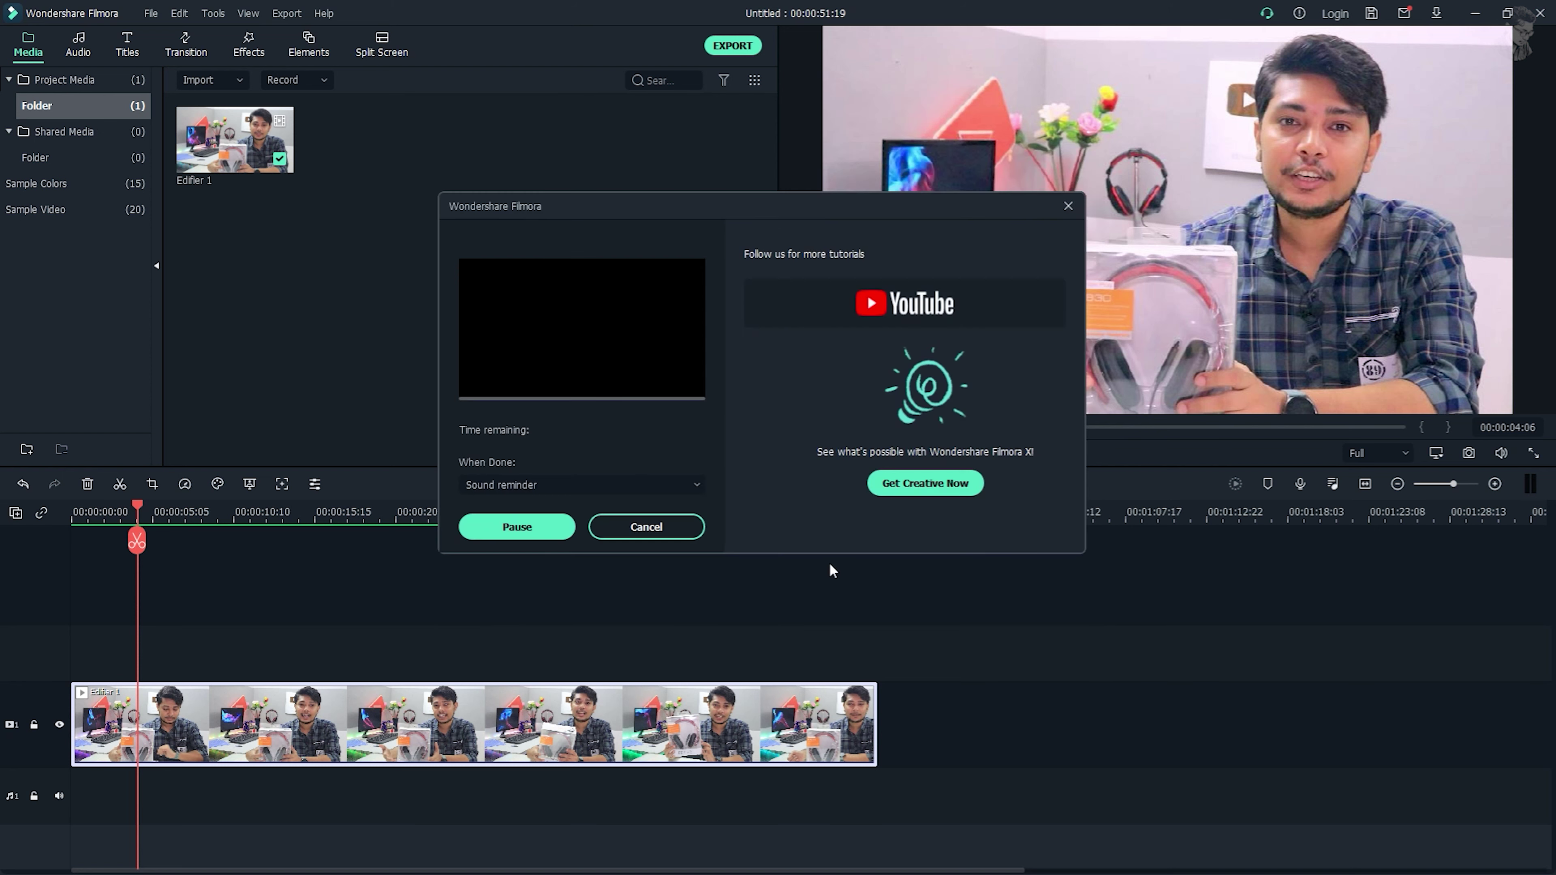